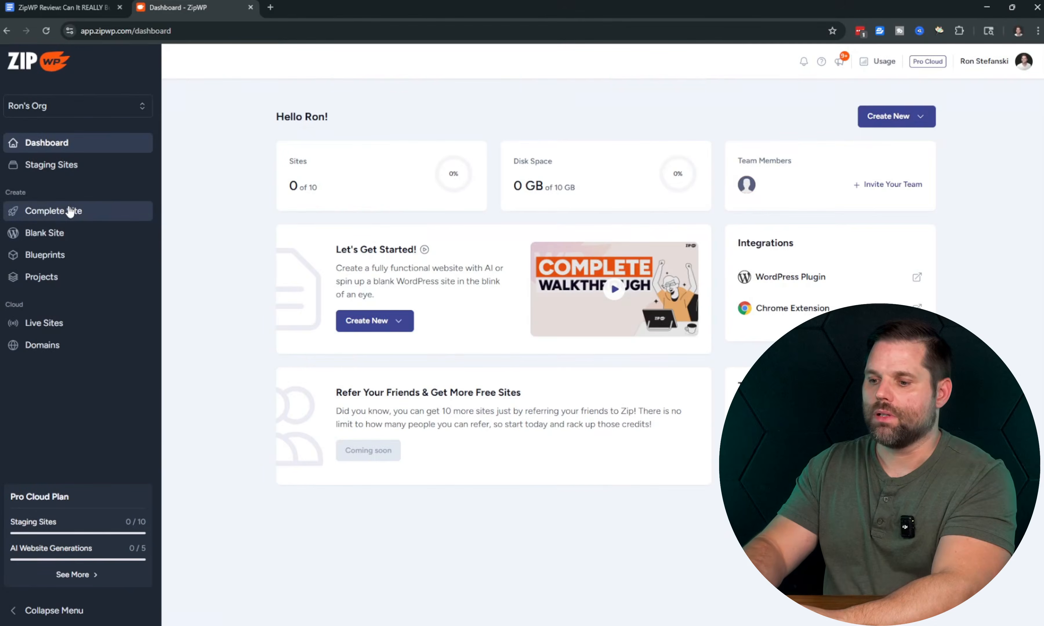
- Start a new complete site named "Ronnie's Landscaping" with Landscaping as its business type, and check the advanced options
left_click(70, 210)
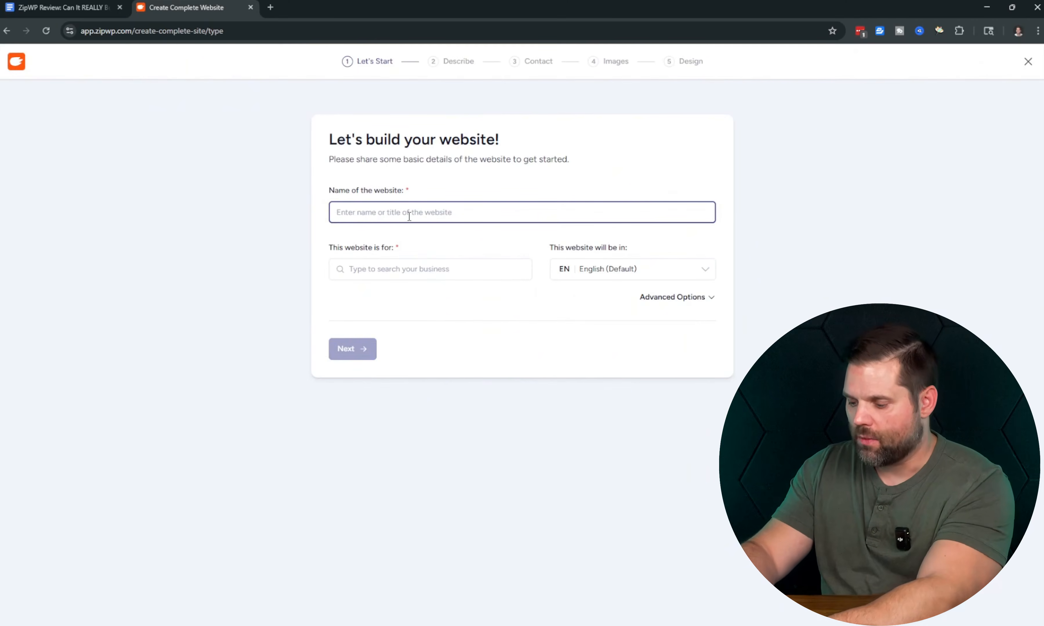
type("Ronnie's Landscaping")
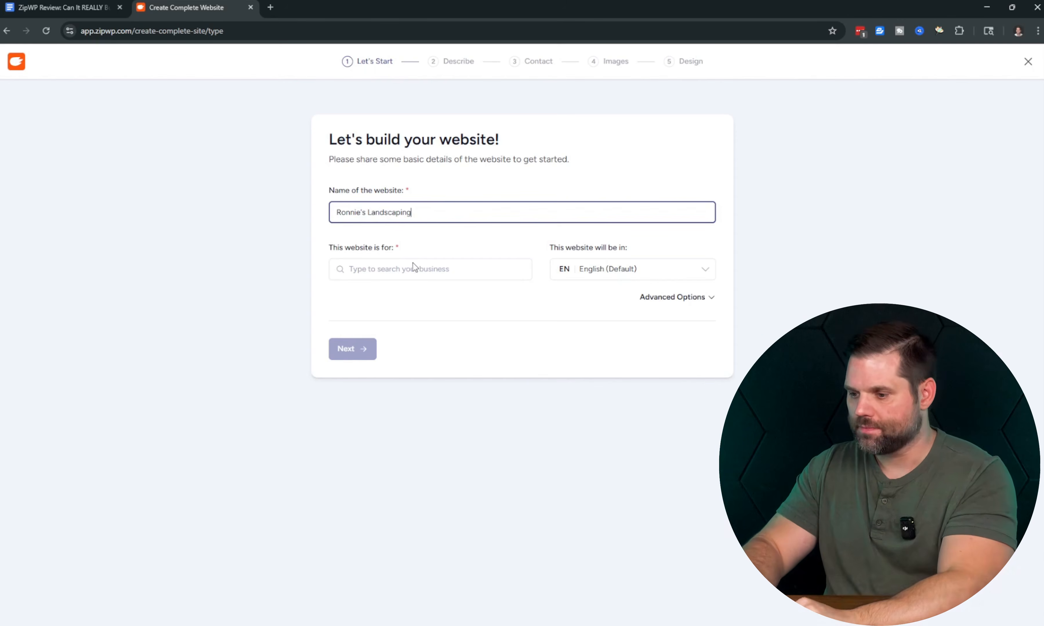
left_click(438, 269)
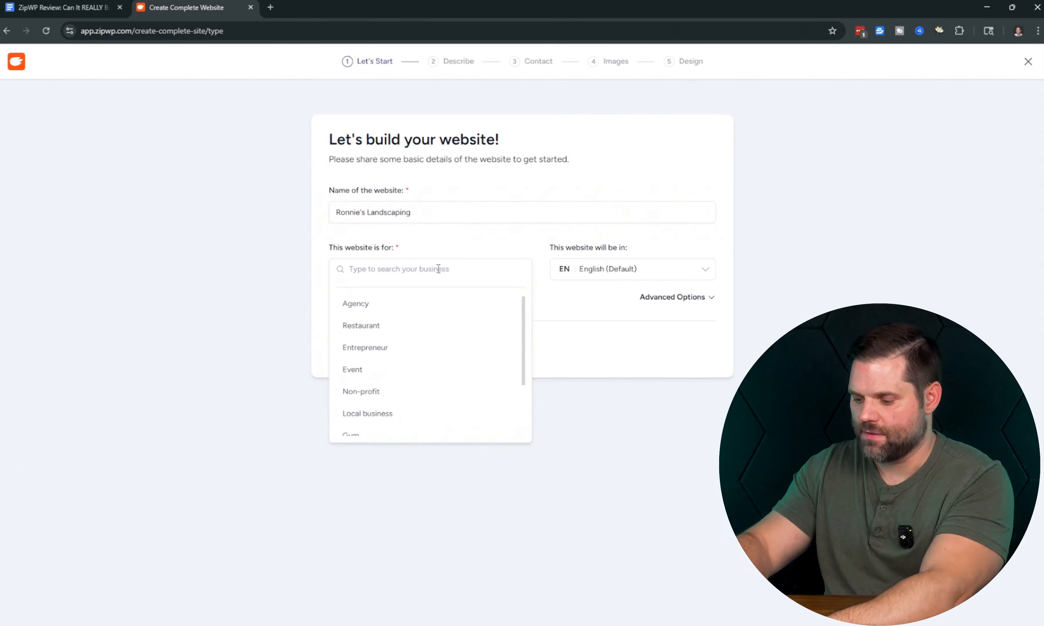
type("Landscaping")
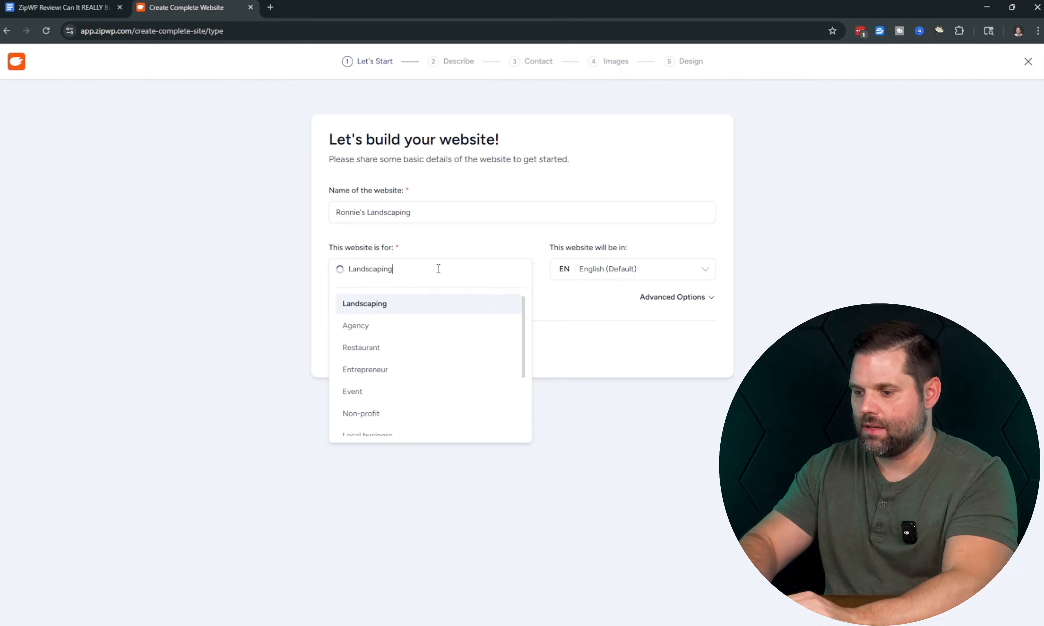
left_click(371, 308)
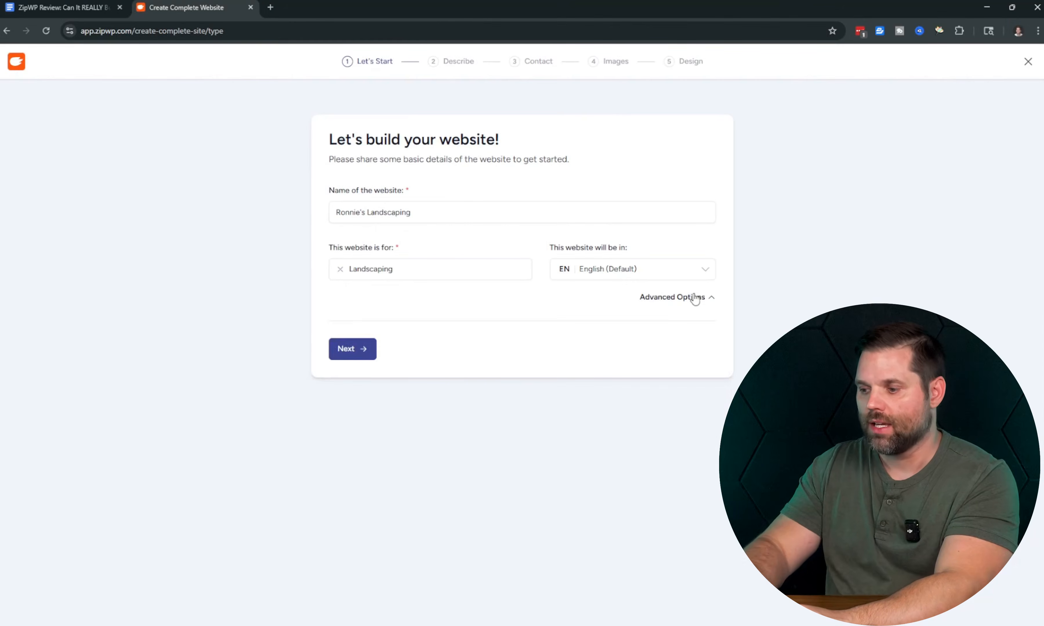
left_click(694, 297)
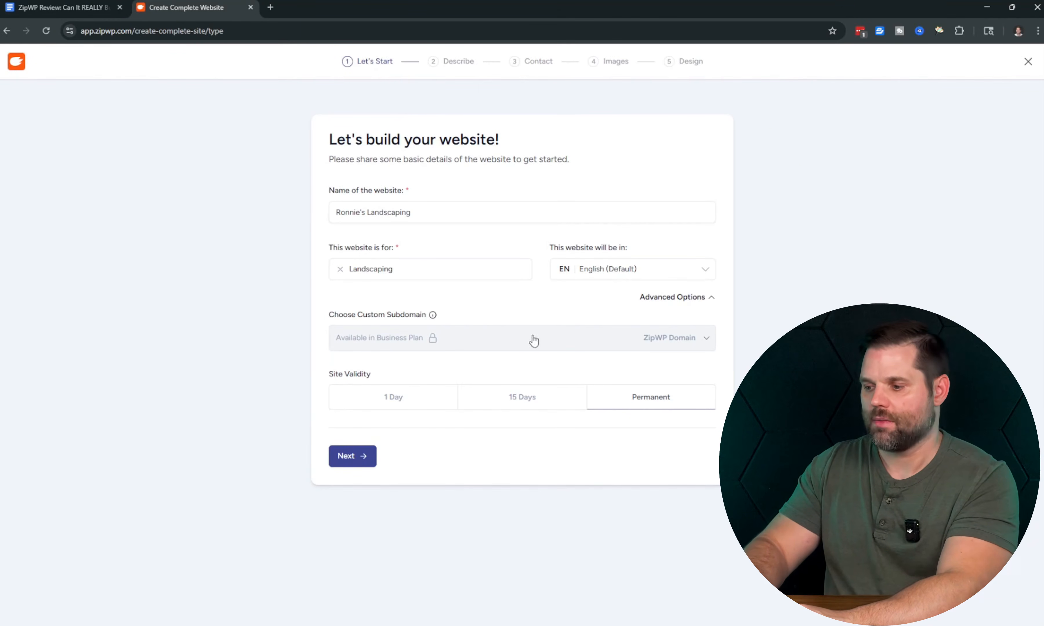
left_click(690, 299)
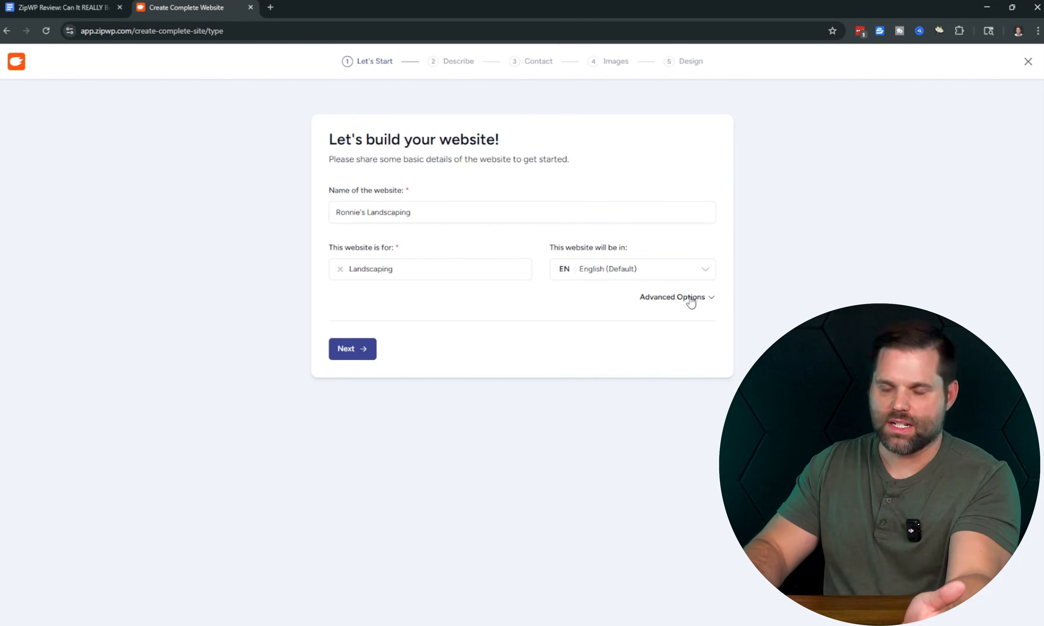
- Describe the business as a Chicago, Illinois landscaper for residential and commercial properties, 12 years in business, and improve the text using AI
left_click(351, 356)
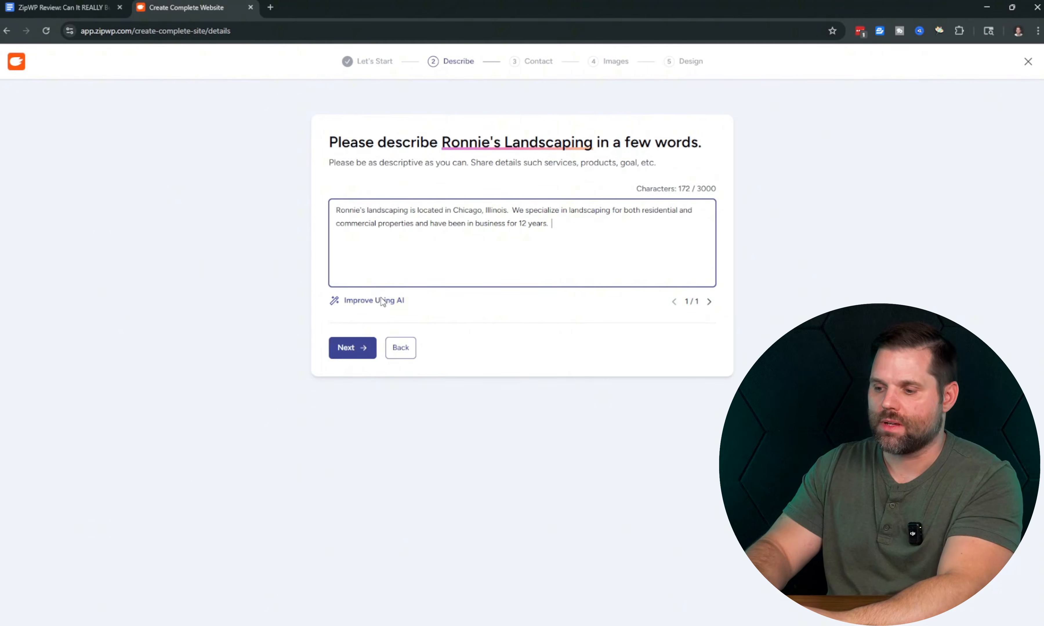
left_click(377, 302)
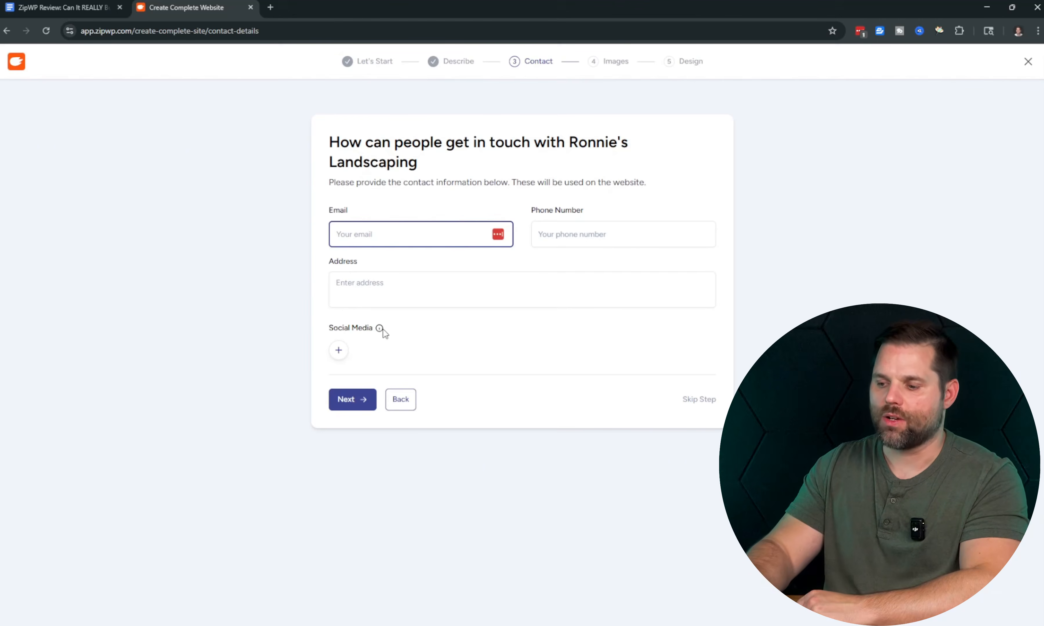
- Fill in the business's contact e-mail, phone number and address, and proceed to image selection
left_click(588, 250)
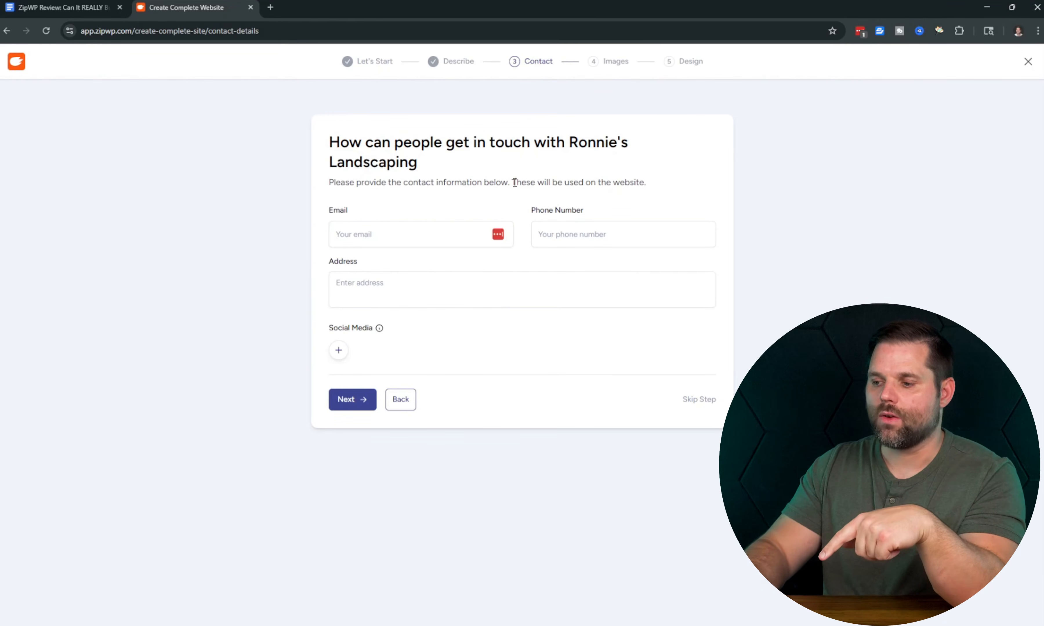
left_click_drag(513, 182, 654, 182)
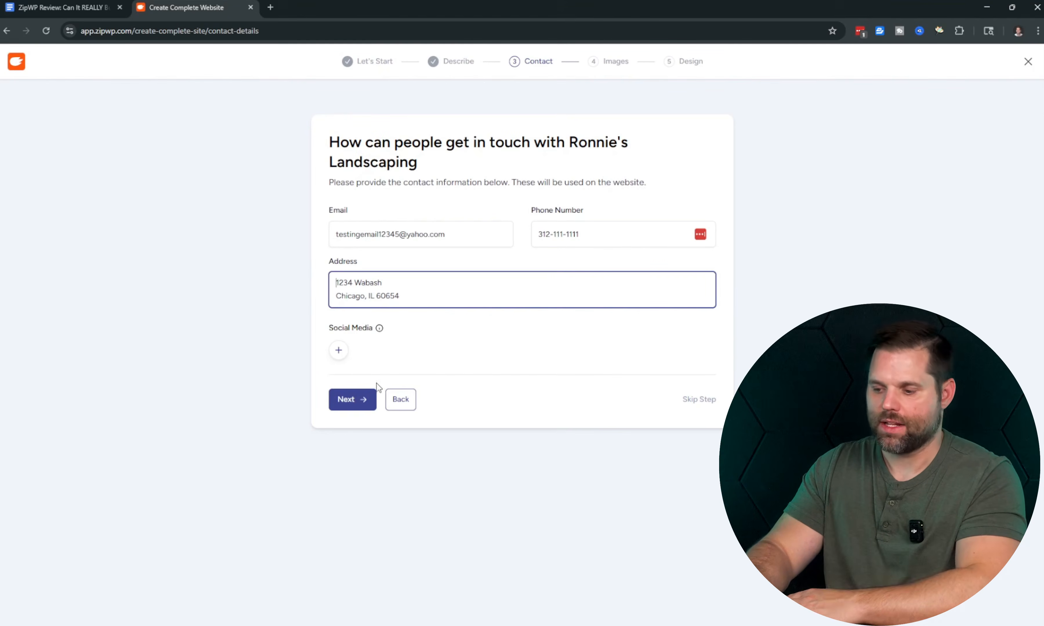
left_click(363, 406)
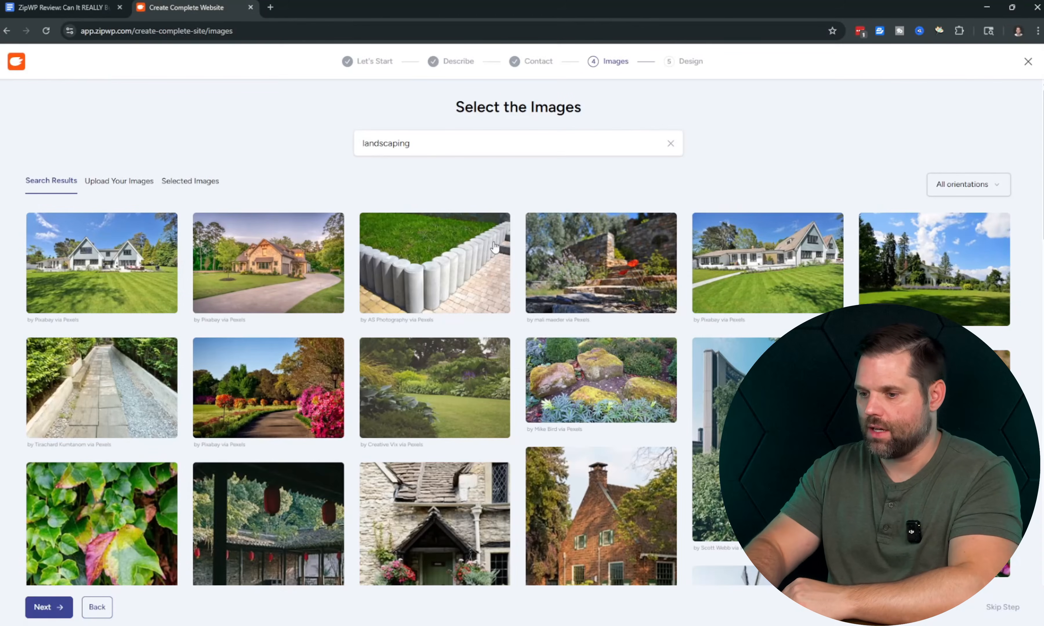
- Select six landscaping stock photos: two white houses with lawns, the concrete edging, the rock garden, the stone path and the pink flowers
scroll(370, 283, "down", 15)
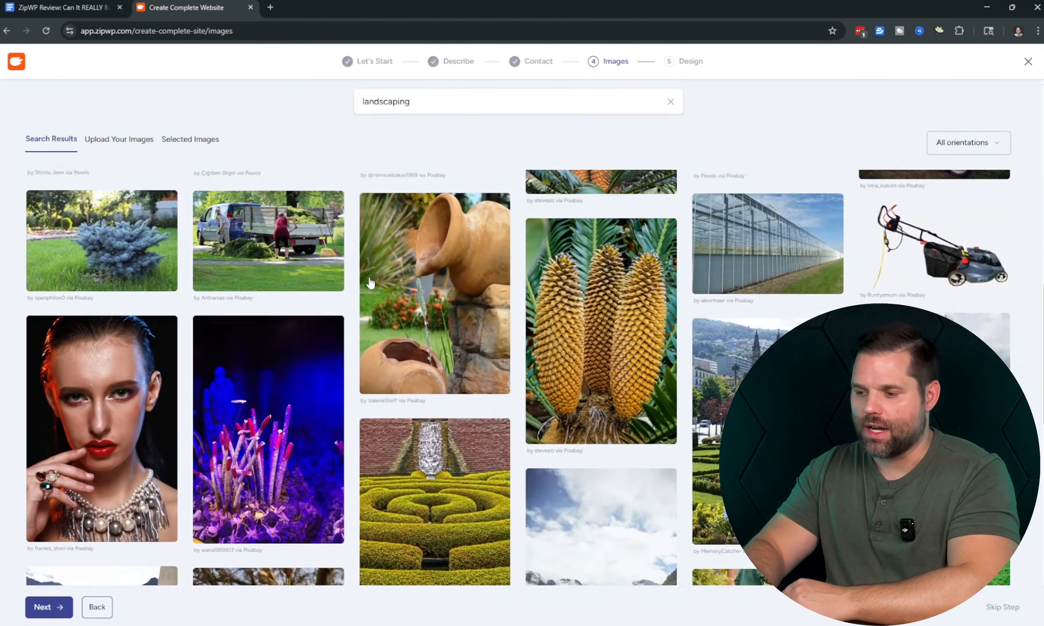
scroll(370, 283, "down", 2)
scroll(370, 283, "down", 5)
scroll(368, 280, "up", 8)
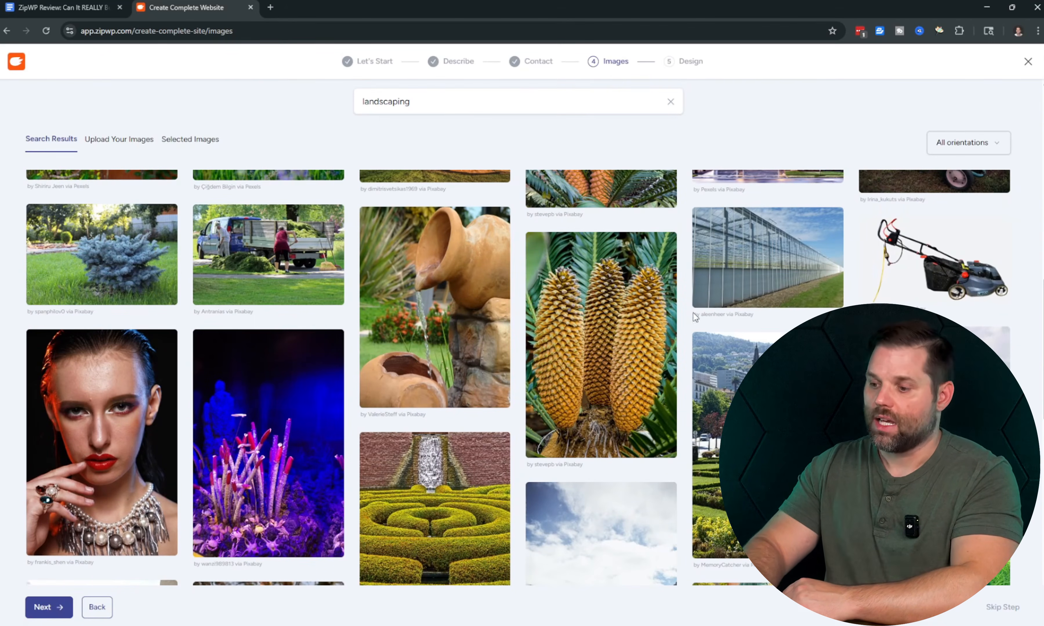
scroll(693, 314, "up", 12)
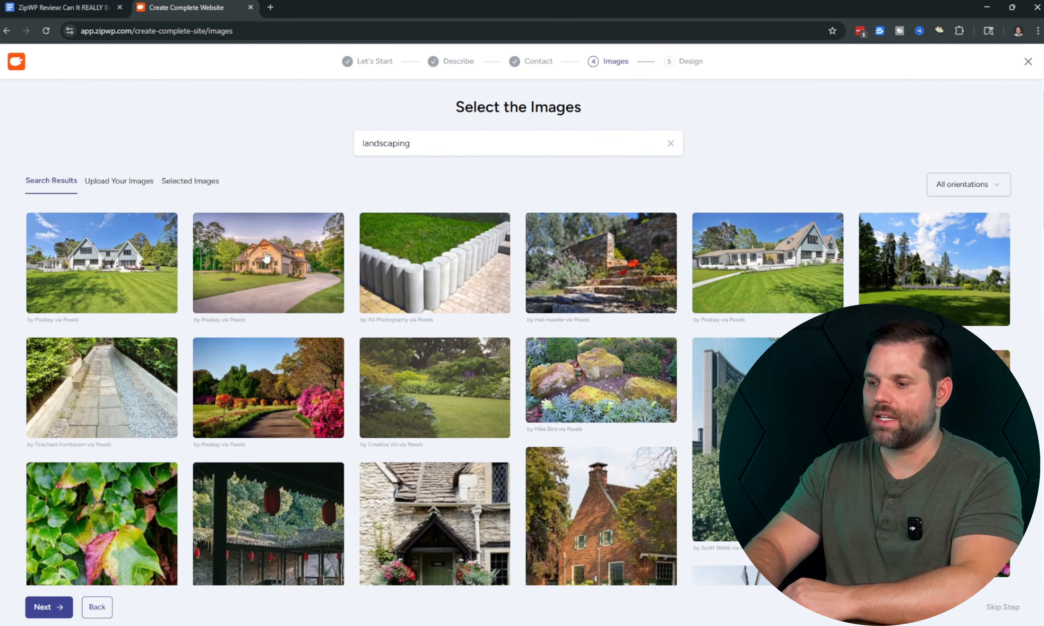
left_click(118, 274)
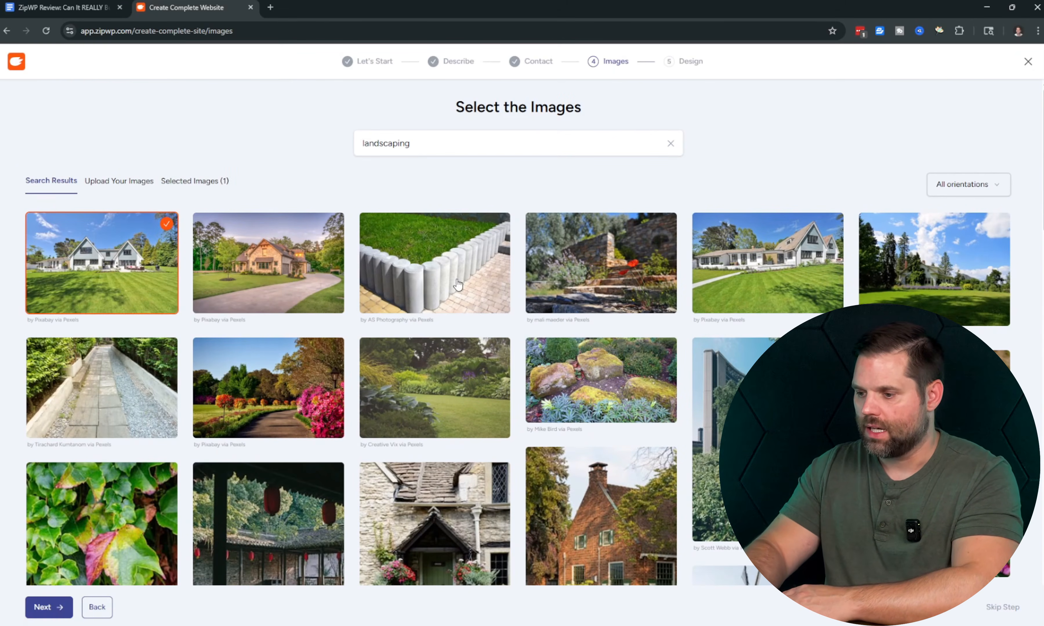
left_click(456, 283)
left_click(798, 295)
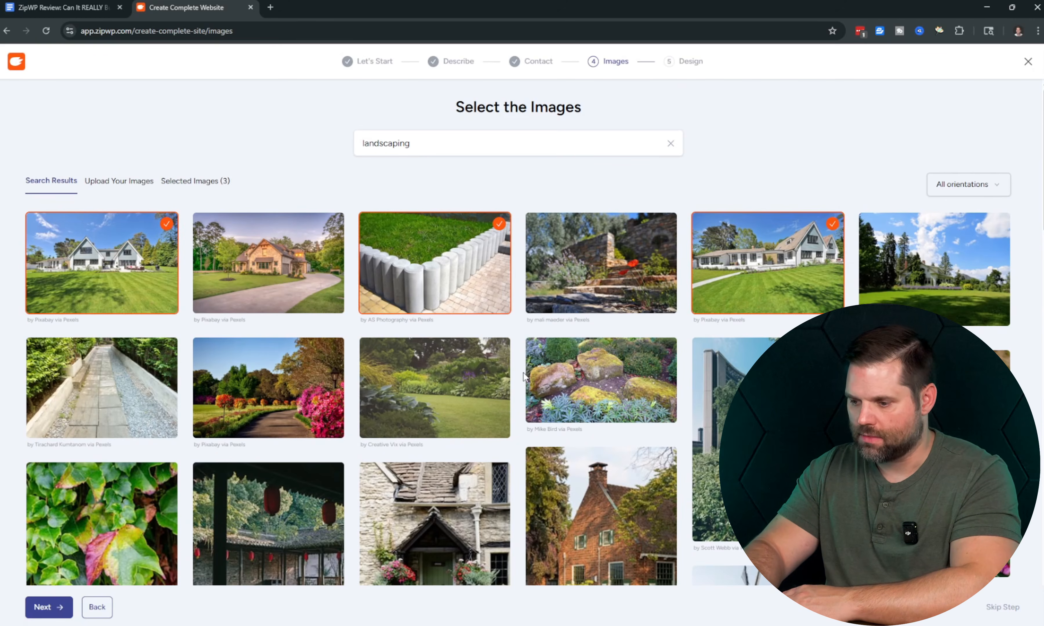
left_click(579, 371)
left_click(165, 403)
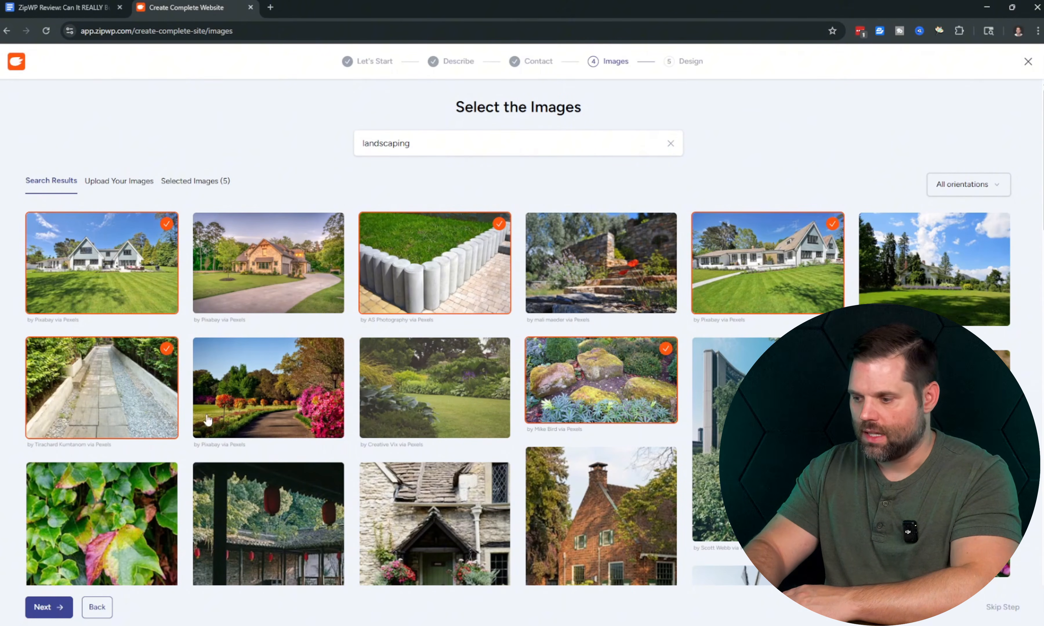
scroll(93, 253, "down", 4)
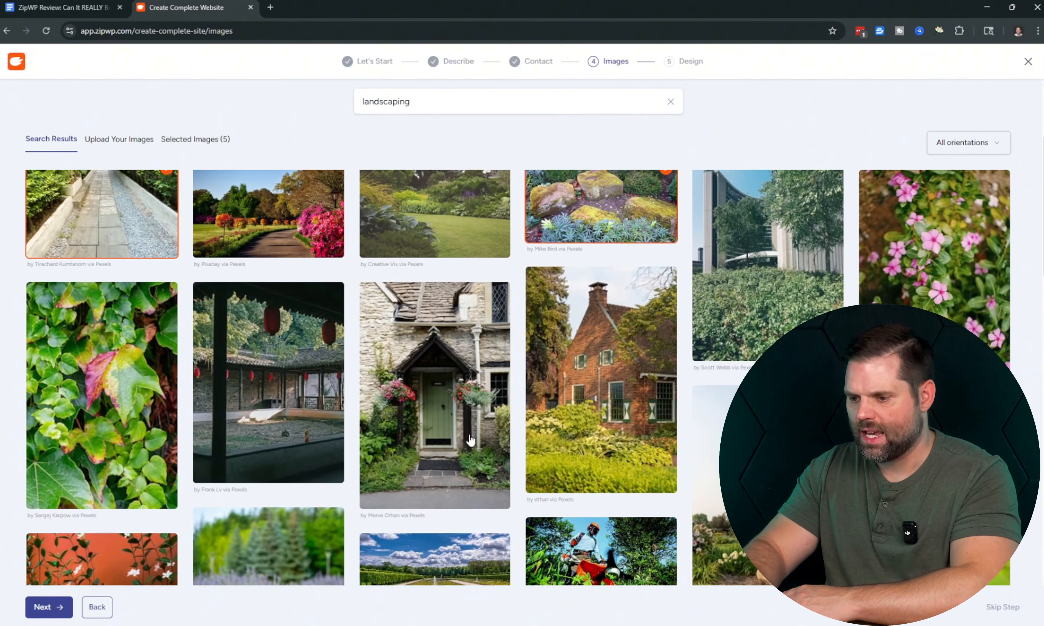
left_click(956, 291)
scroll(581, 256, "up", 4)
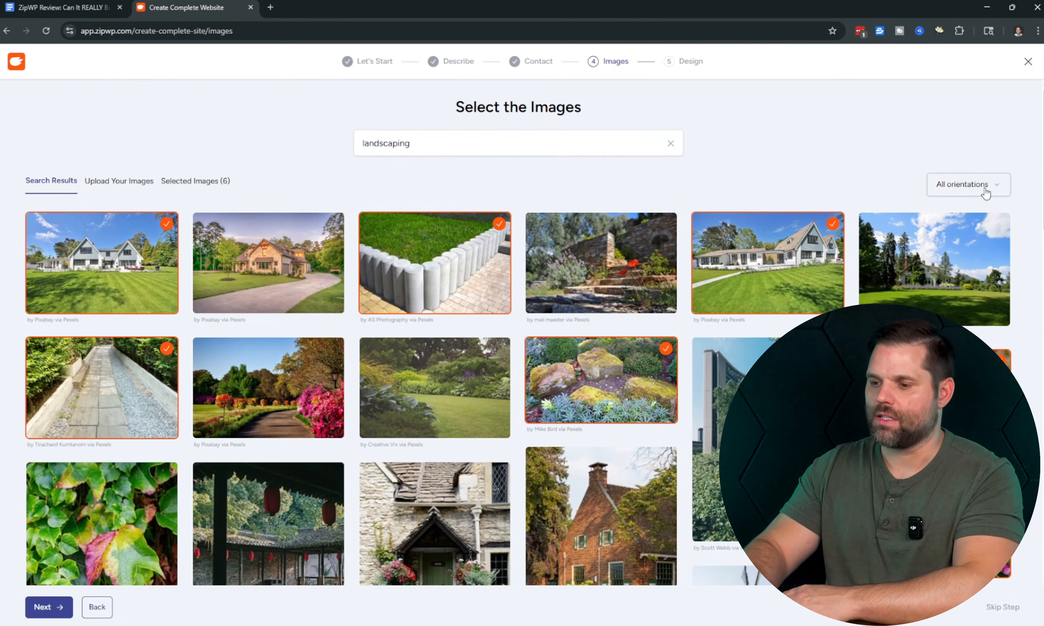
- Check the image orientation choices and proceed to the design selection with the chosen photos
left_click(984, 192)
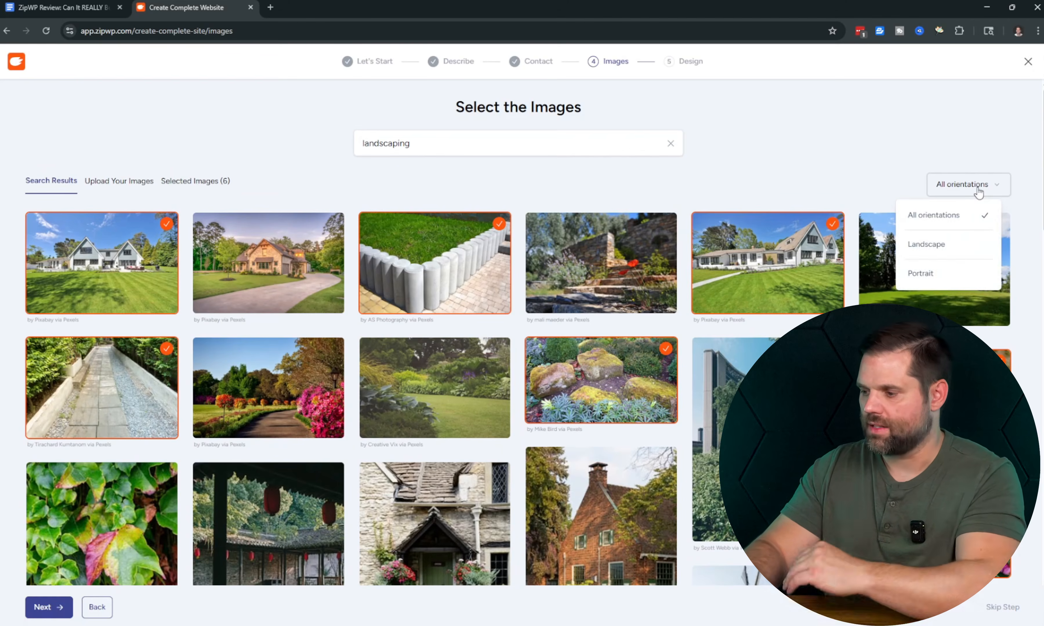
left_click(979, 191)
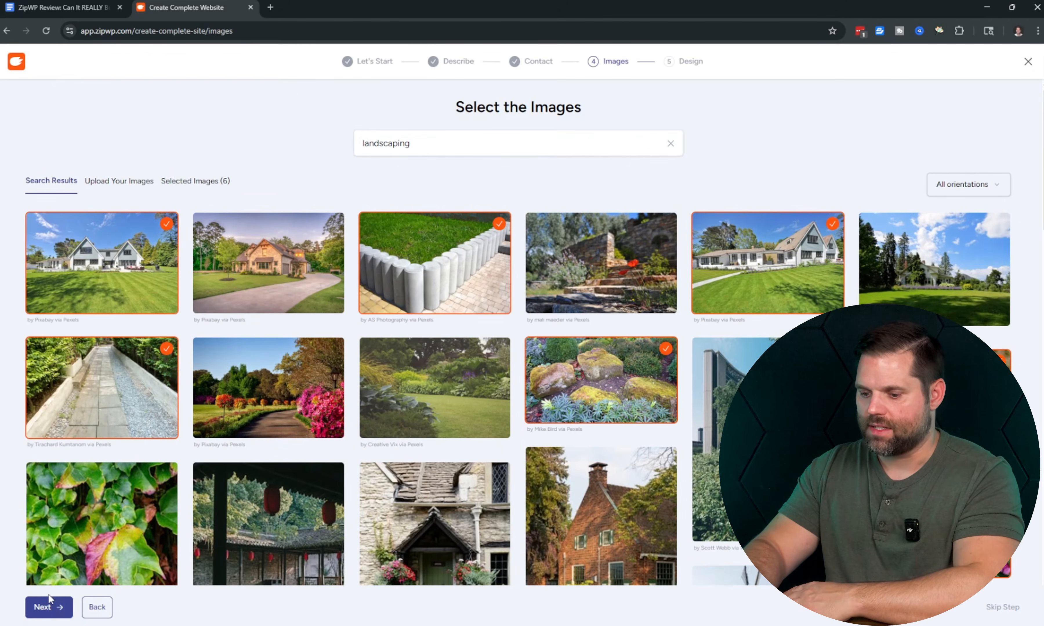
left_click(46, 609)
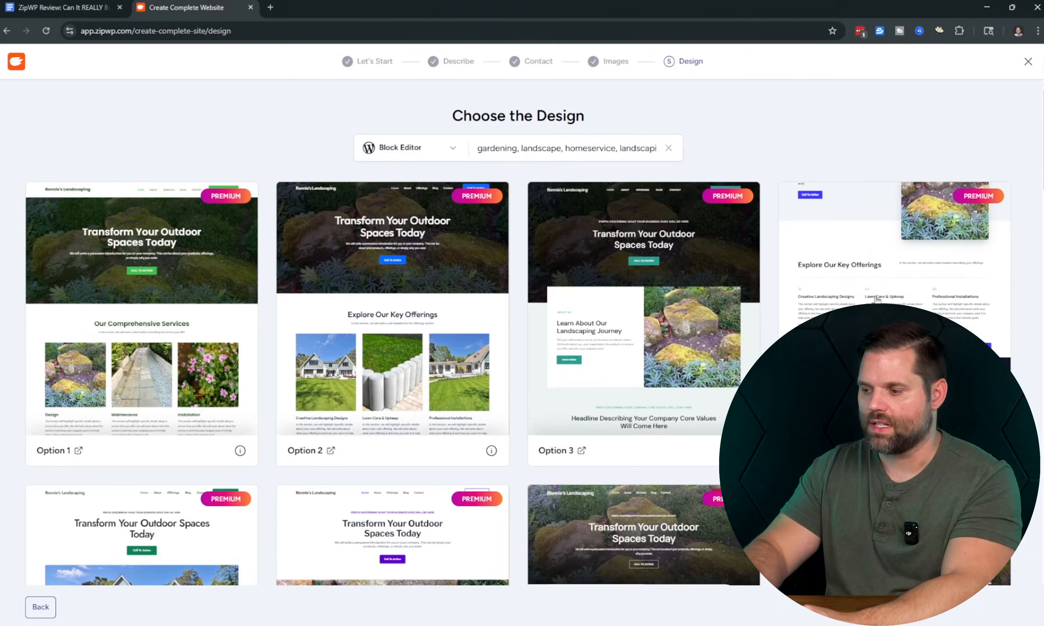
- Browse the Block Editor design options offered for the landscaping site
scroll(877, 300, "down", 10)
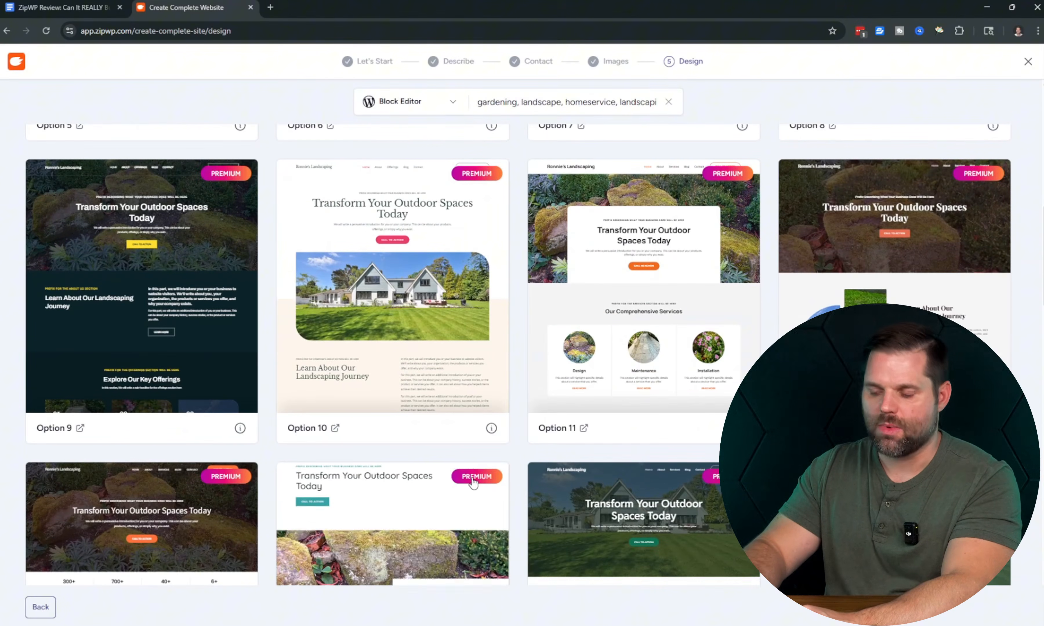
scroll(471, 484, "down", 10)
scroll(472, 477, "down", 1)
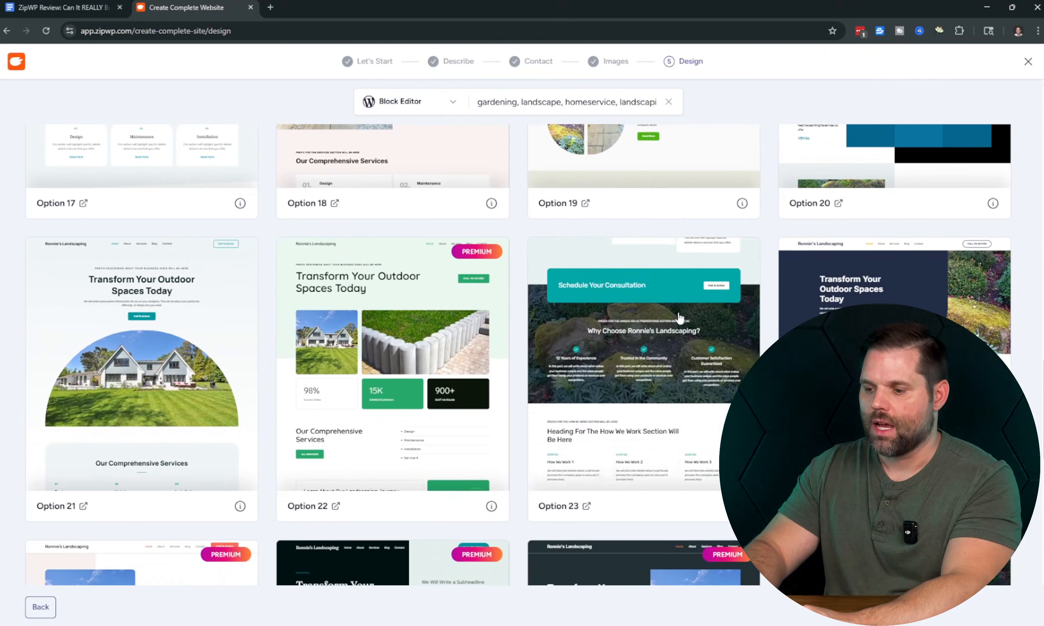
scroll(678, 317, "up", 15)
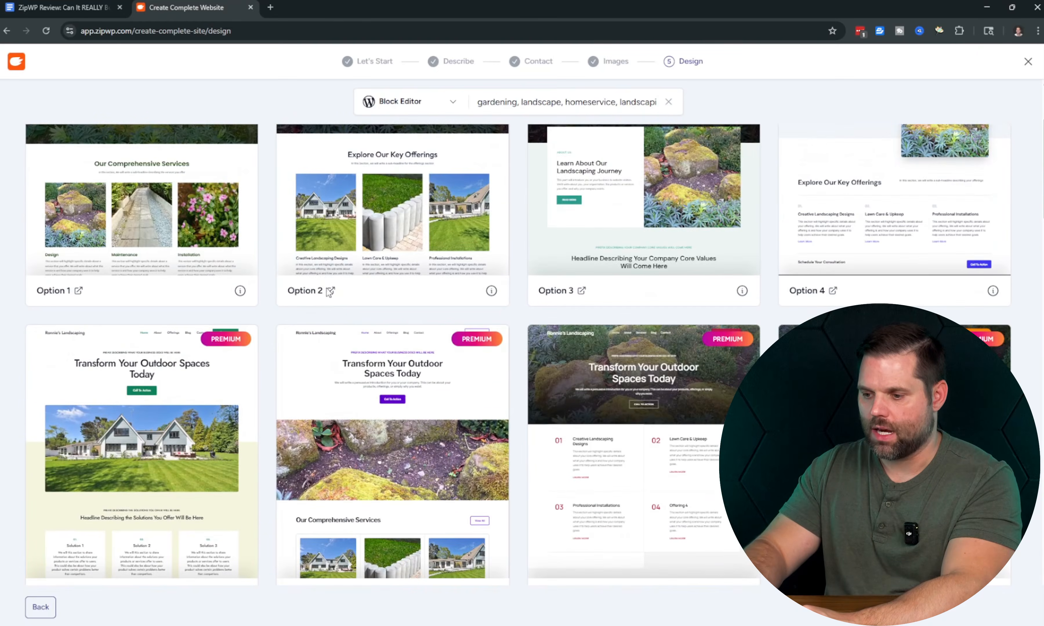
- Preview design Option 2, examine its homepage sections down to the contact section, and return to the design list
left_click(331, 290)
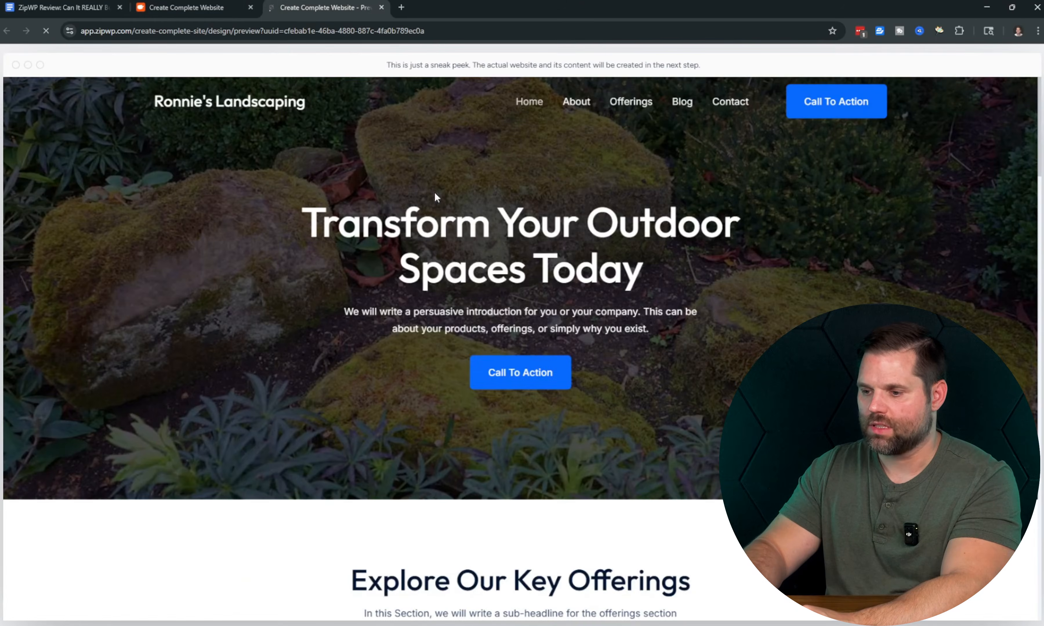
scroll(632, 244, "down", 4)
scroll(632, 244, "down", 14)
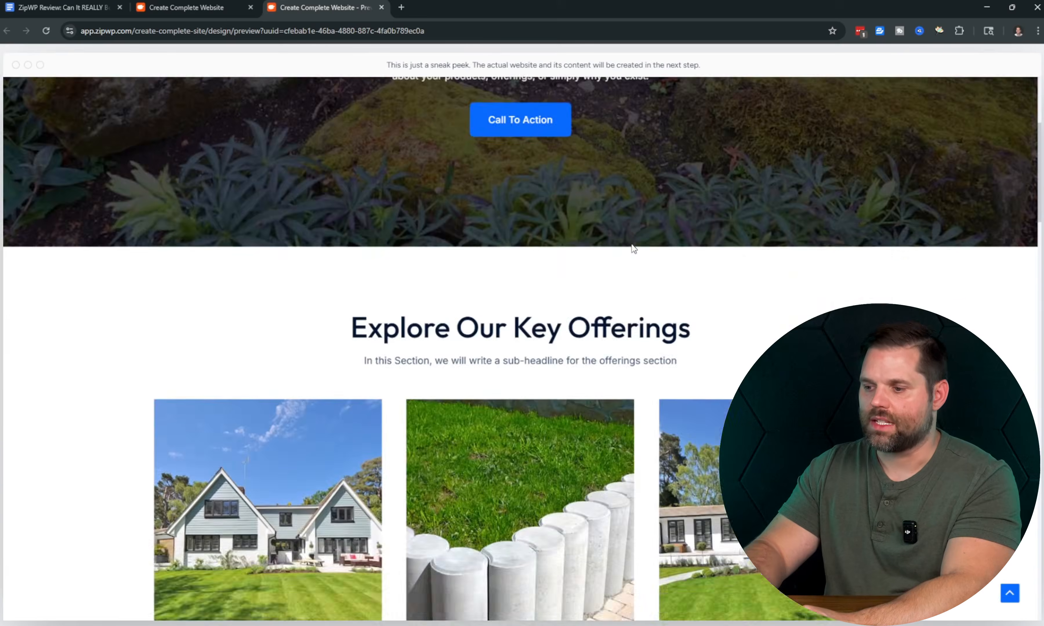
scroll(631, 244, "up", 5)
scroll(631, 244, "up", 5)
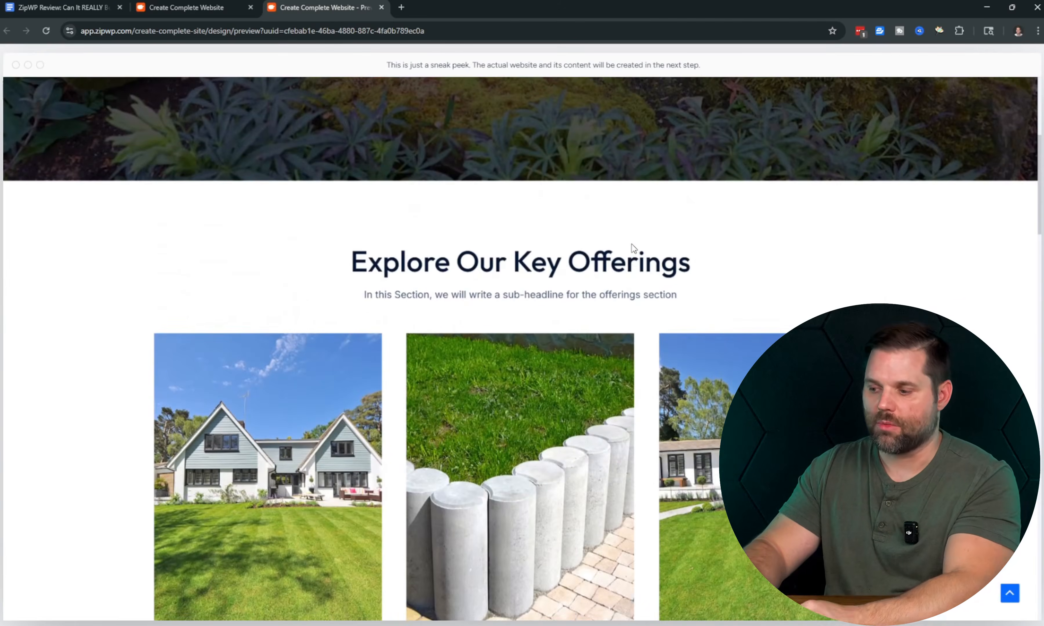
scroll(702, 417, "down", 8)
scroll(702, 417, "down", 12)
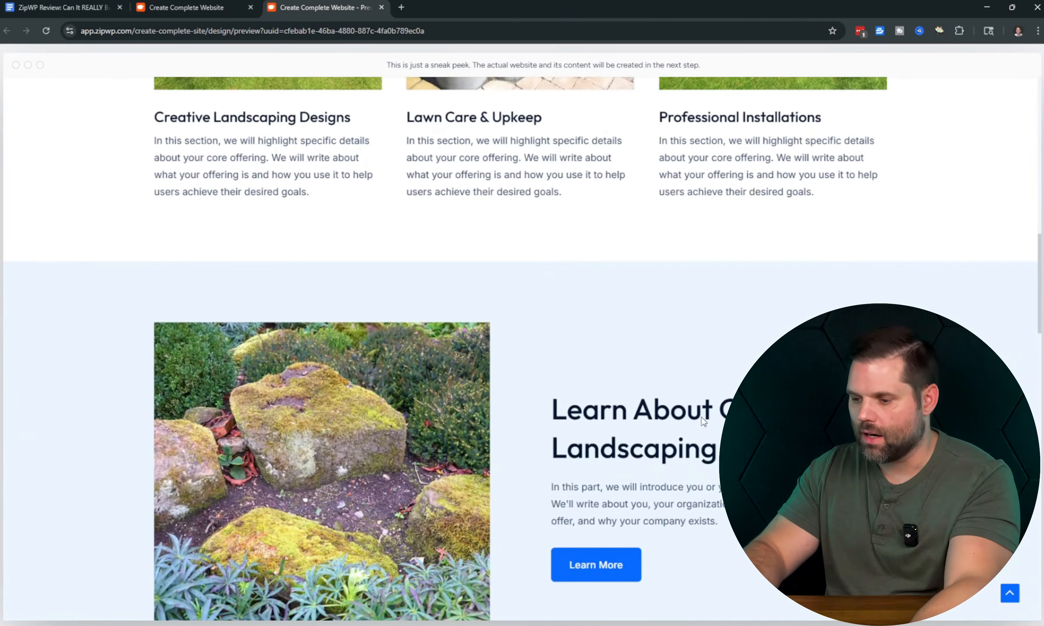
scroll(701, 417, "down", 20)
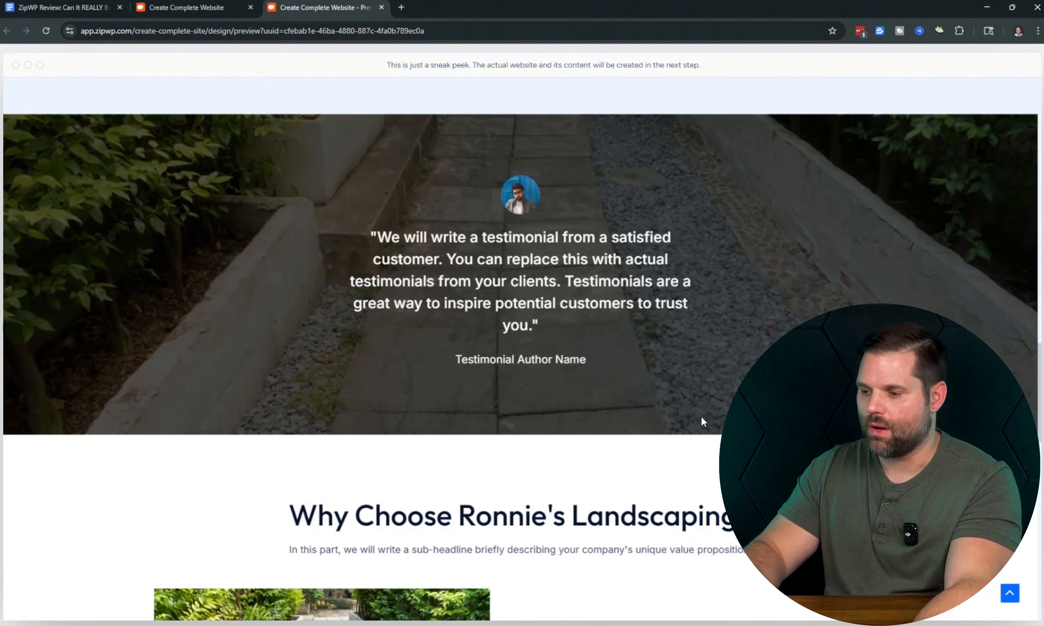
scroll(702, 417, "down", 7)
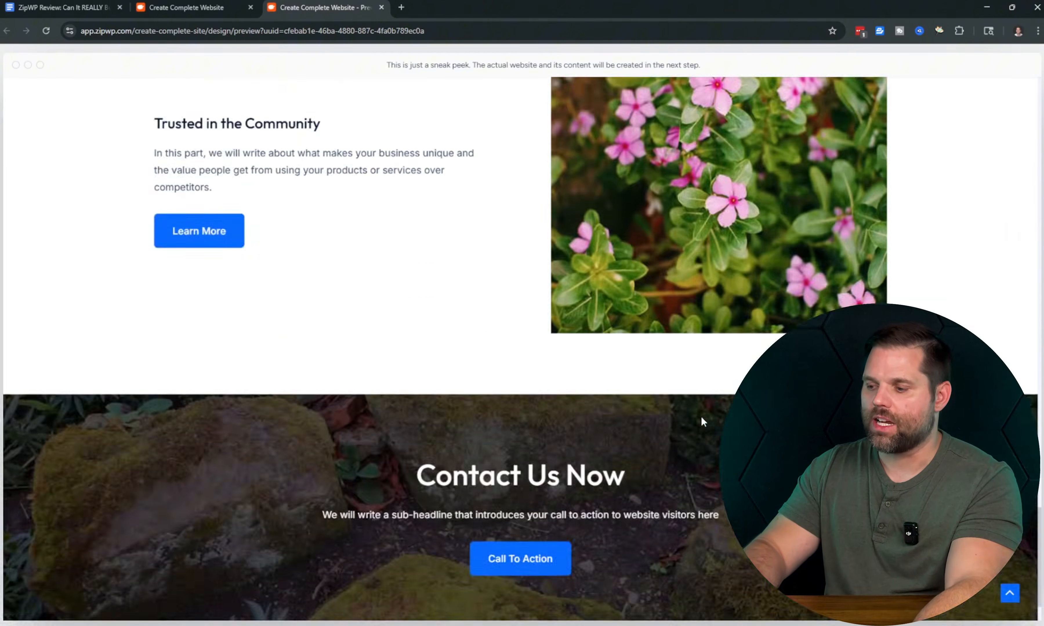
key("Home")
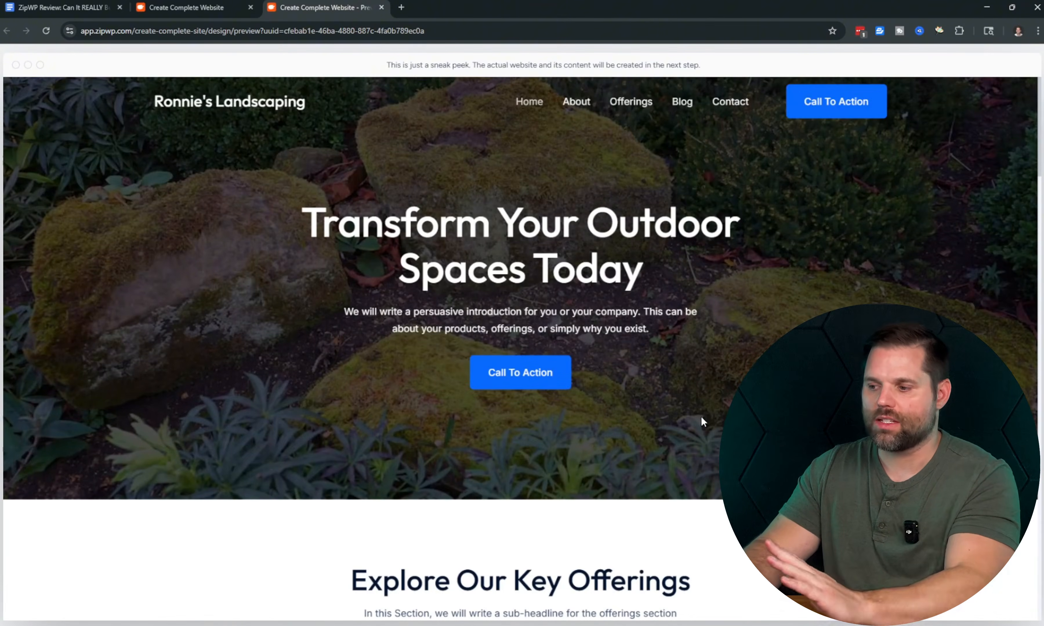
left_click(219, 6)
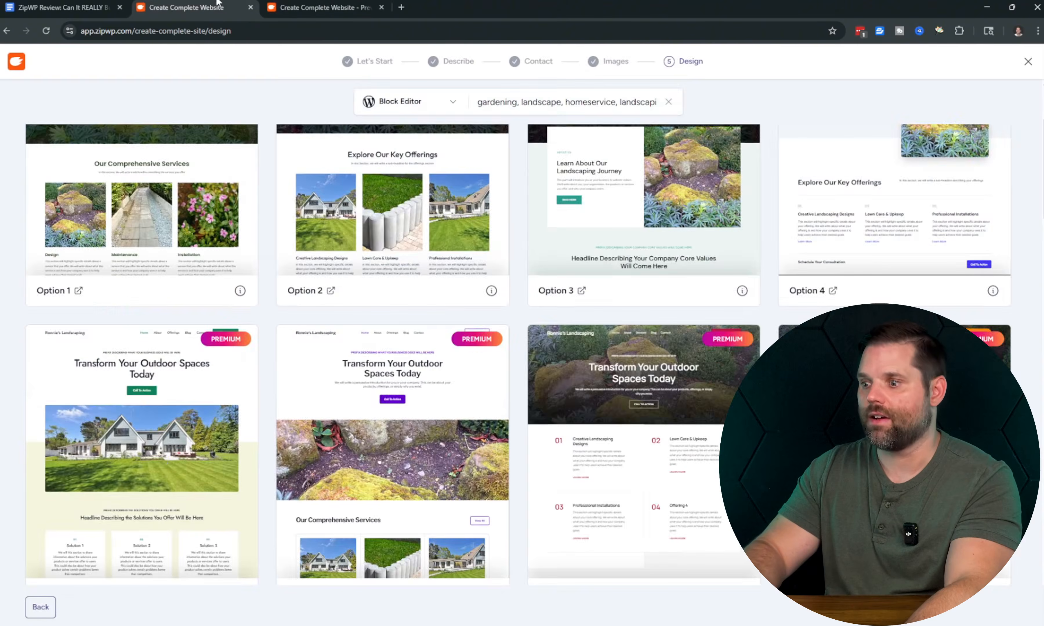
scroll(686, 280, "up", 4)
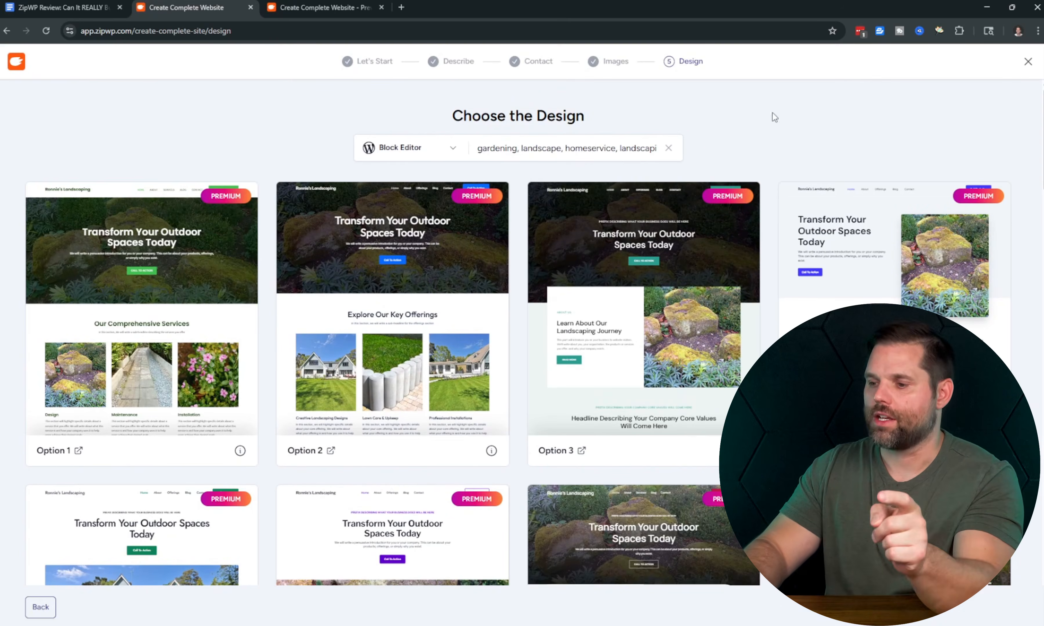
- Choose the landscaping design with the white house photo below the headline and green buttons, and apply the Vollkorn & Open Sans font pair
left_click(399, 150)
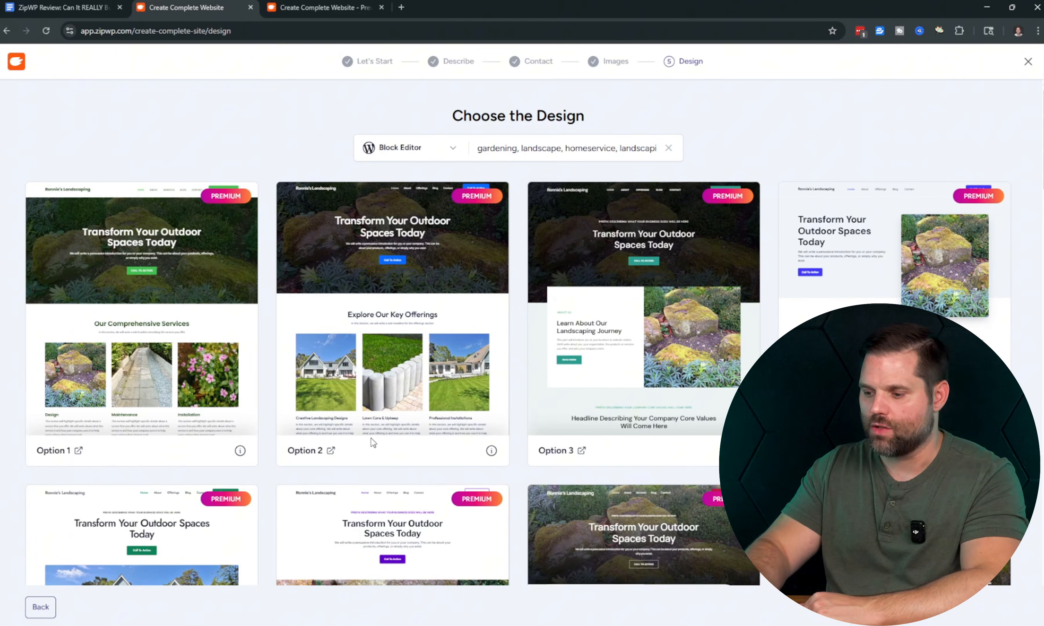
scroll(373, 443, "down", 5)
scroll(250, 333, "up", 5)
scroll(250, 338, "down", 2)
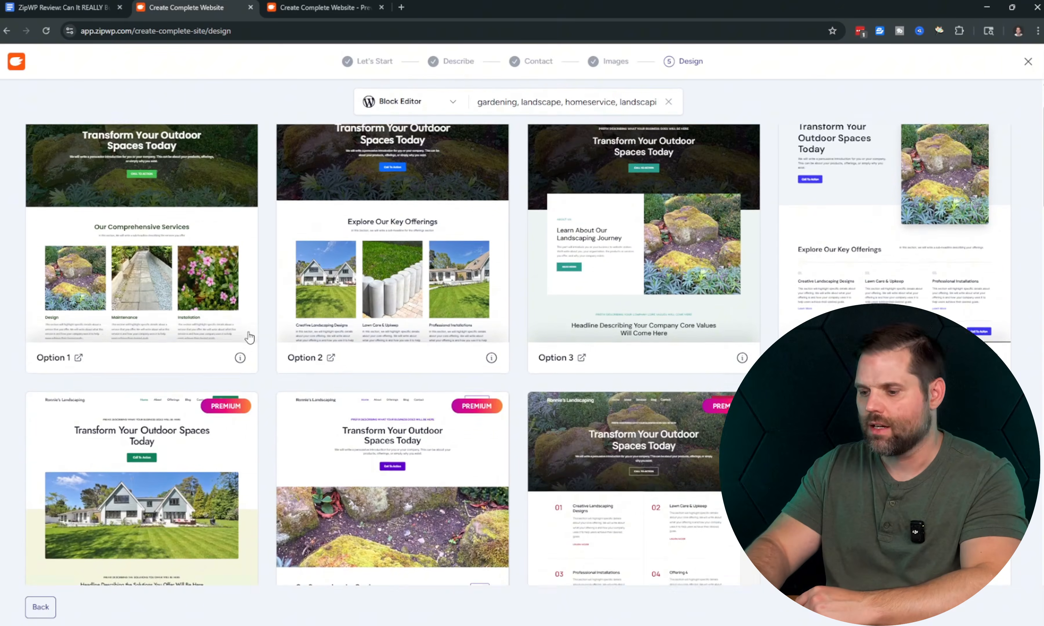
scroll(187, 378, "down", 1)
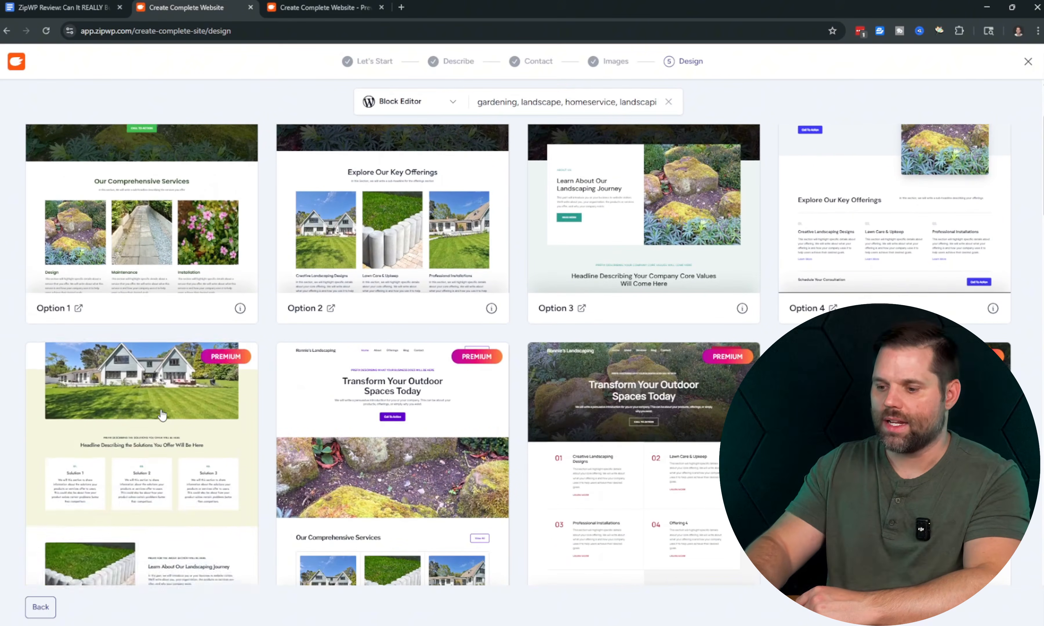
left_click(162, 415)
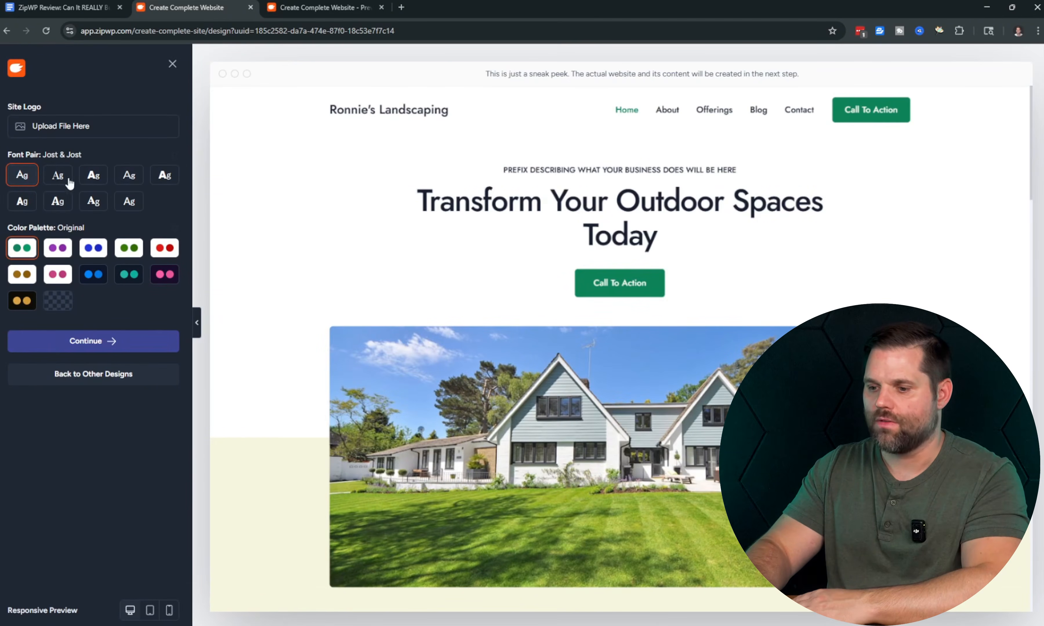
left_click(93, 202)
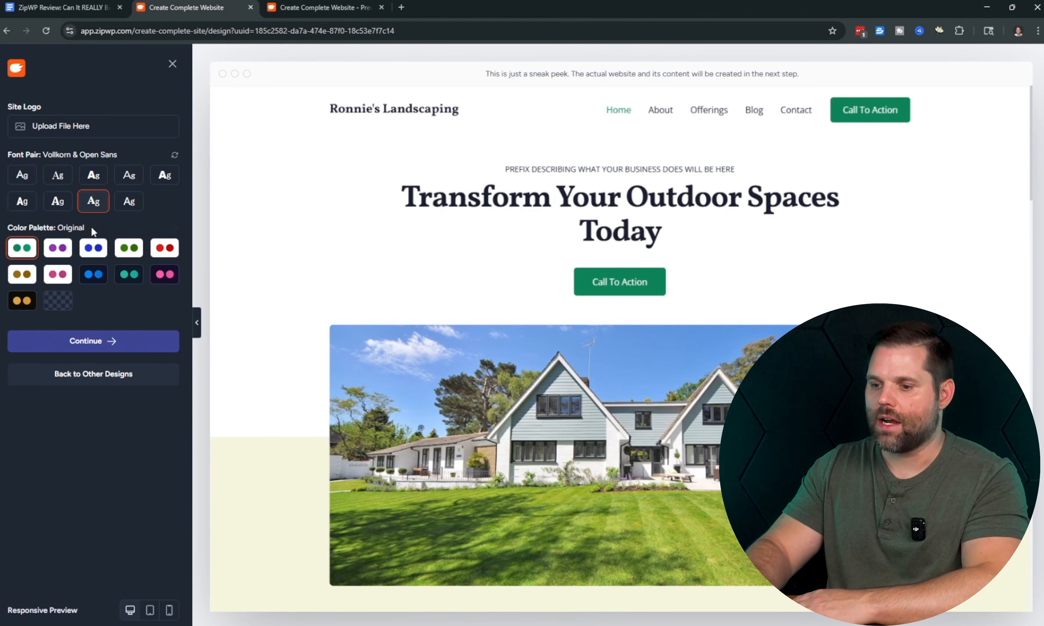
- Try several color palettes on the design, including Style 2, Style 3, Style 4, Style 6 and Style 8, and restore the Original palette
left_click(94, 250)
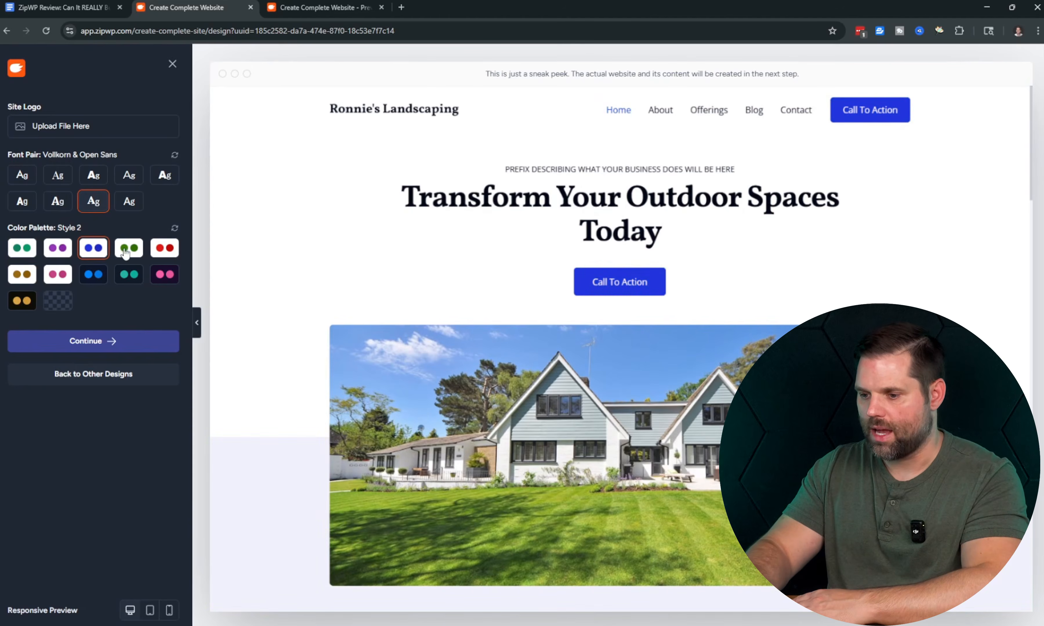
scroll(480, 345, "down", 5)
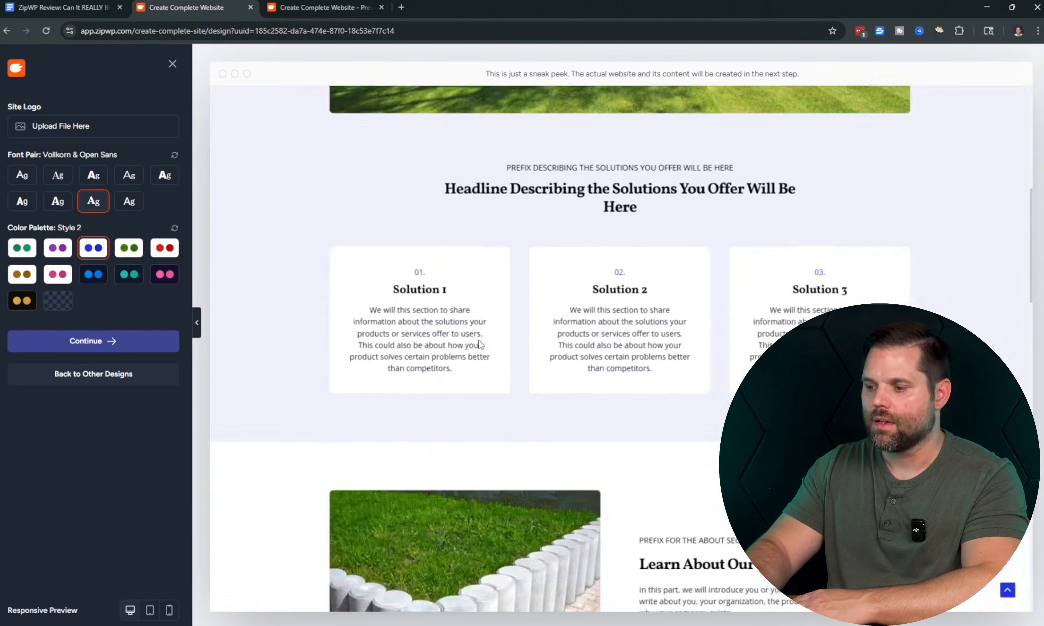
scroll(478, 342, "up", 5)
left_click(134, 254)
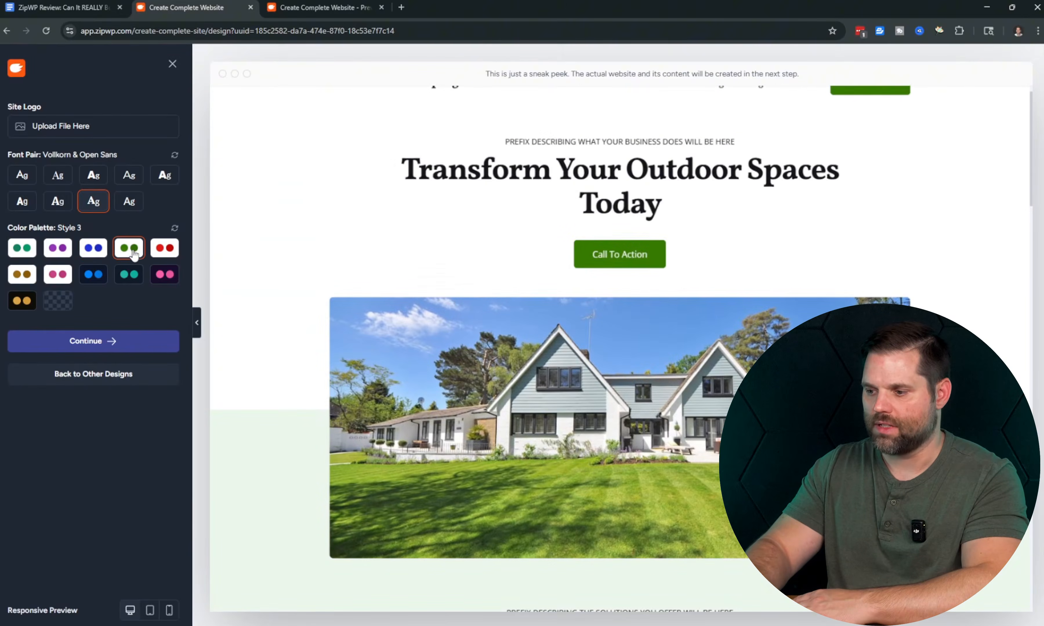
scroll(298, 272, "up", 1)
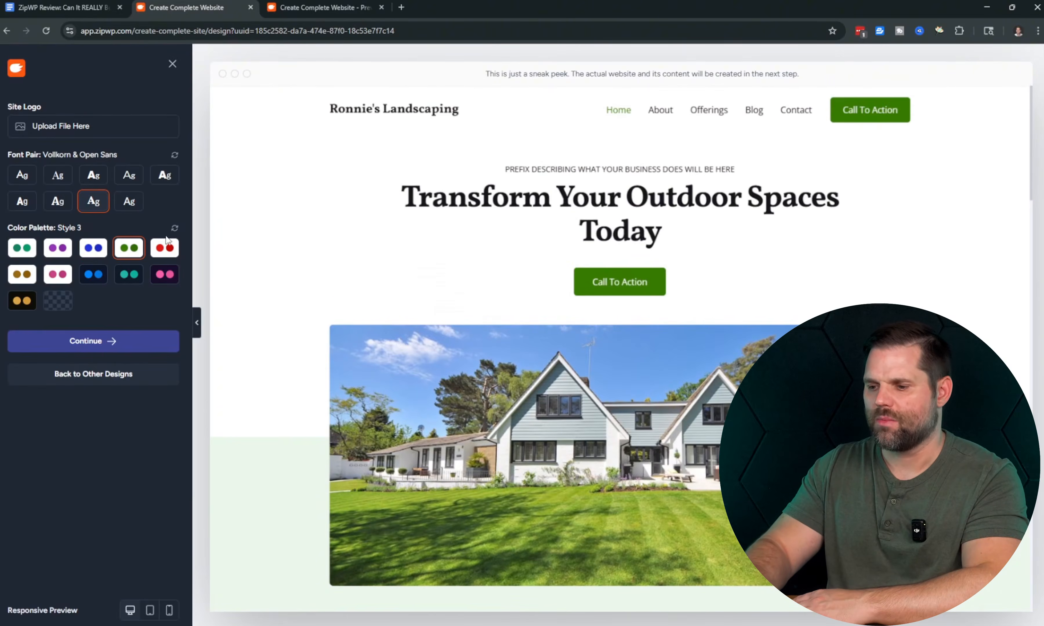
left_click(166, 248)
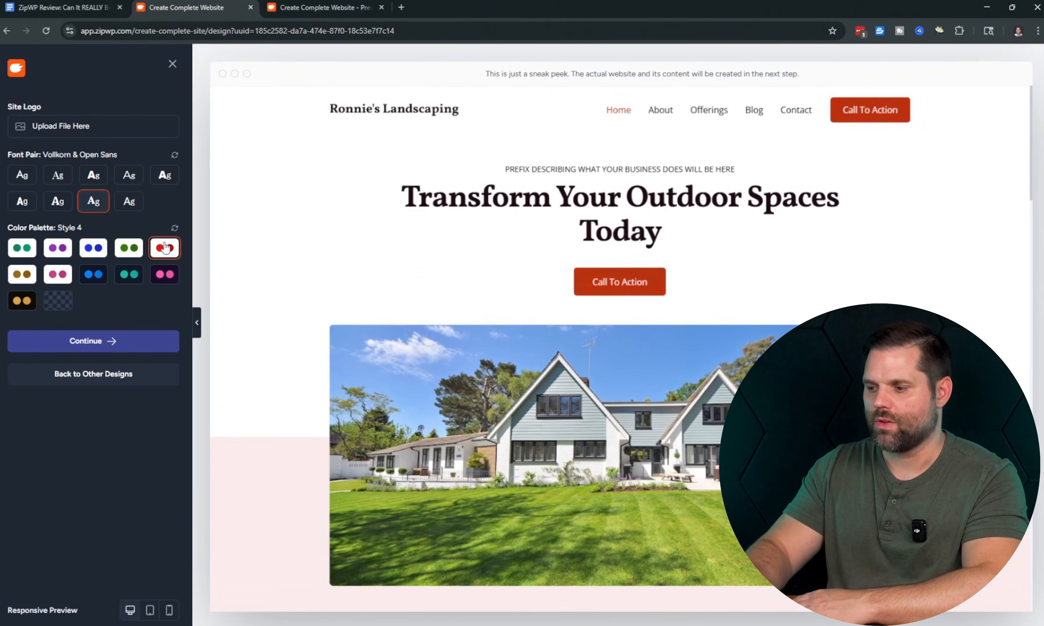
left_click(24, 280)
left_click(65, 280)
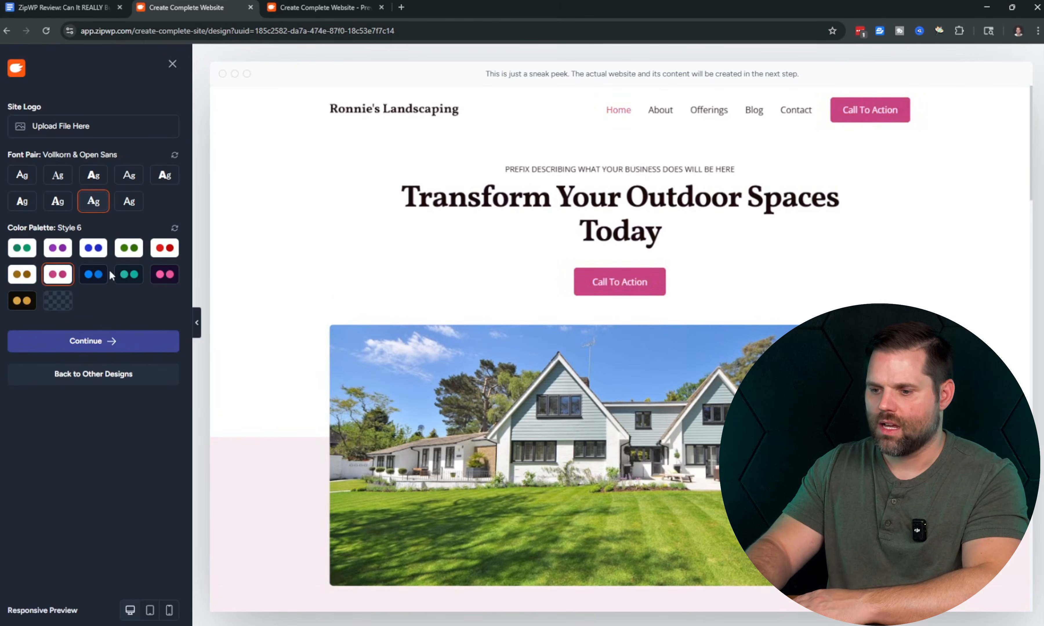
left_click(129, 275)
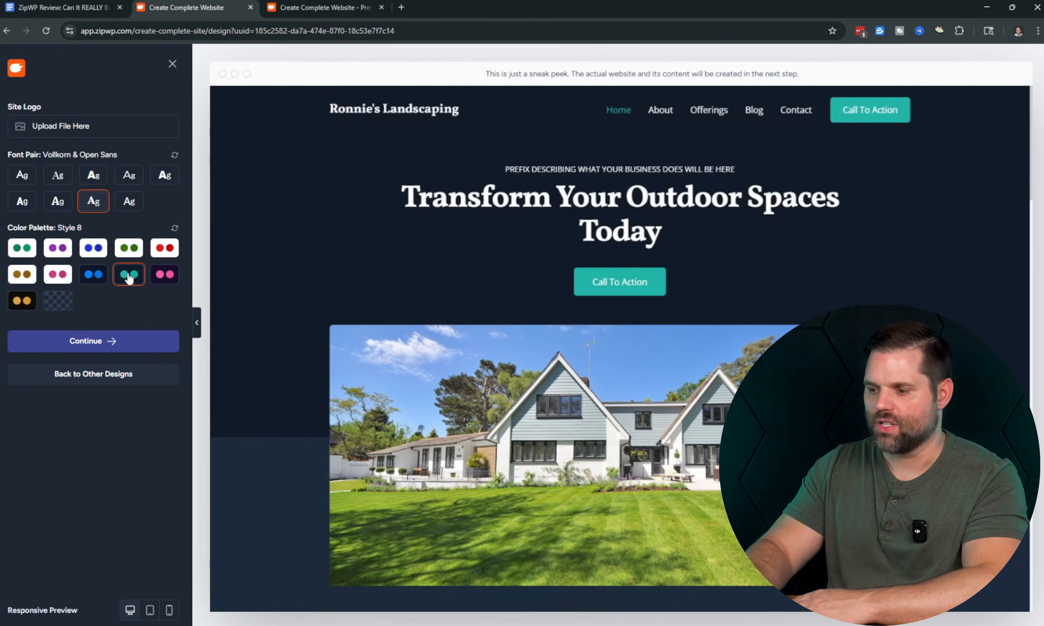
scroll(373, 370, "down", 4)
scroll(373, 369, "up", 5)
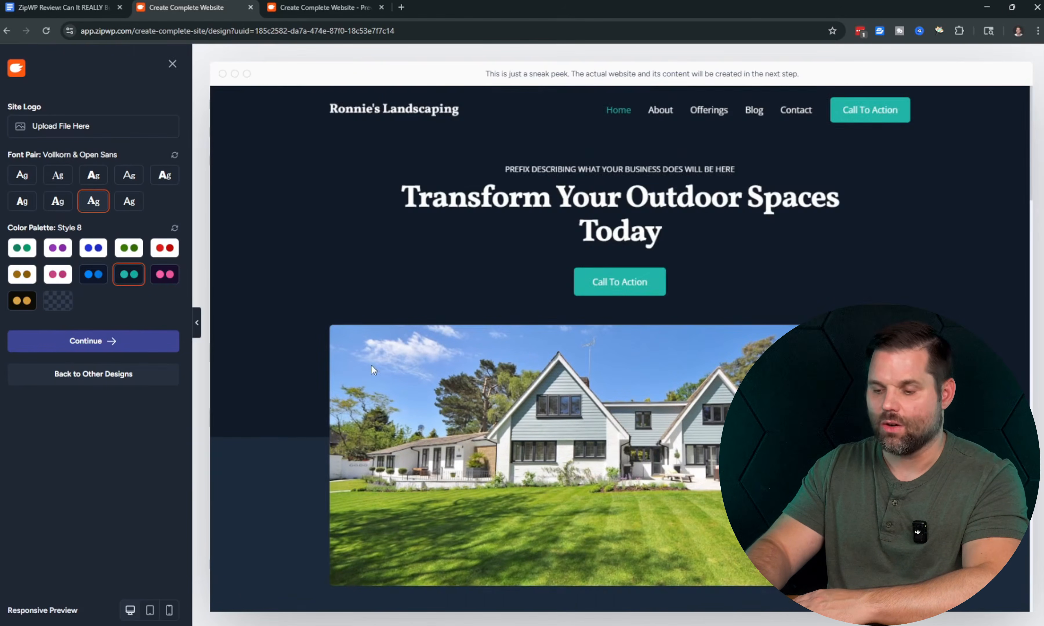
left_click(37, 249)
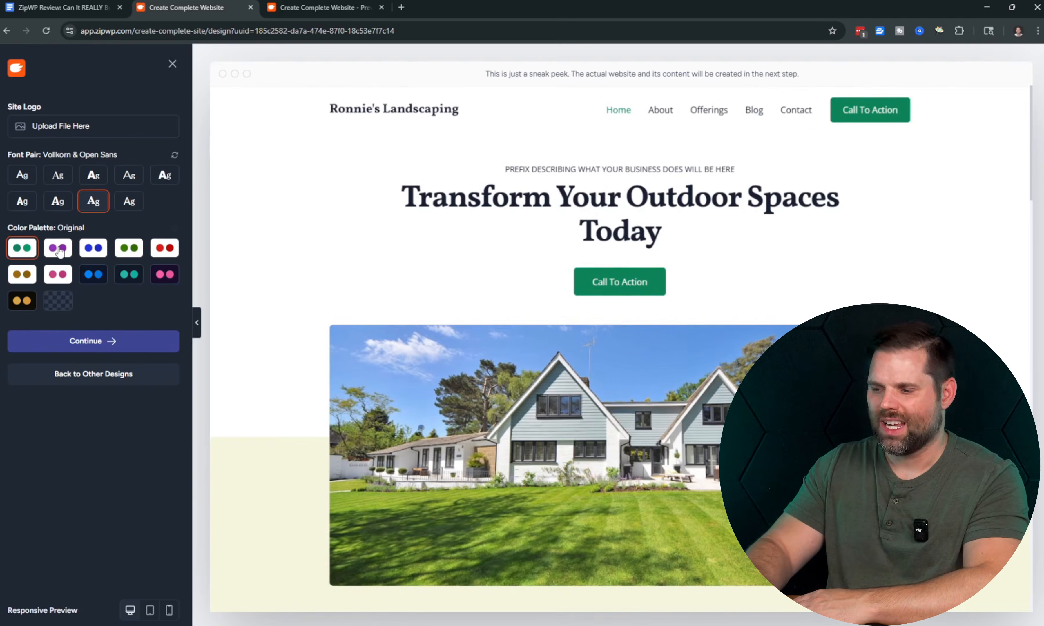
left_click(131, 249)
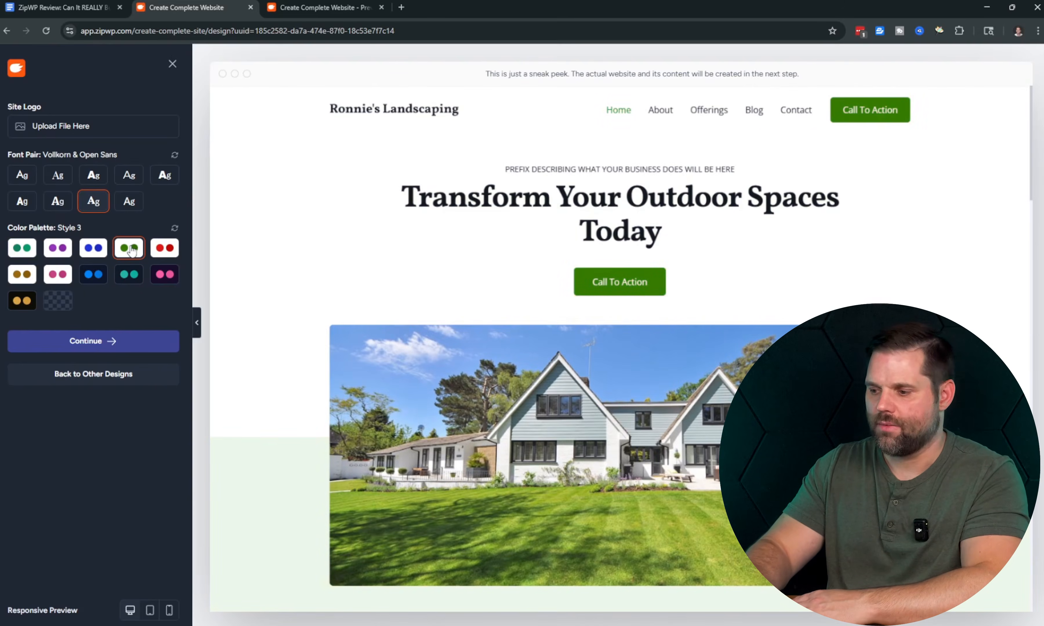
left_click(21, 250)
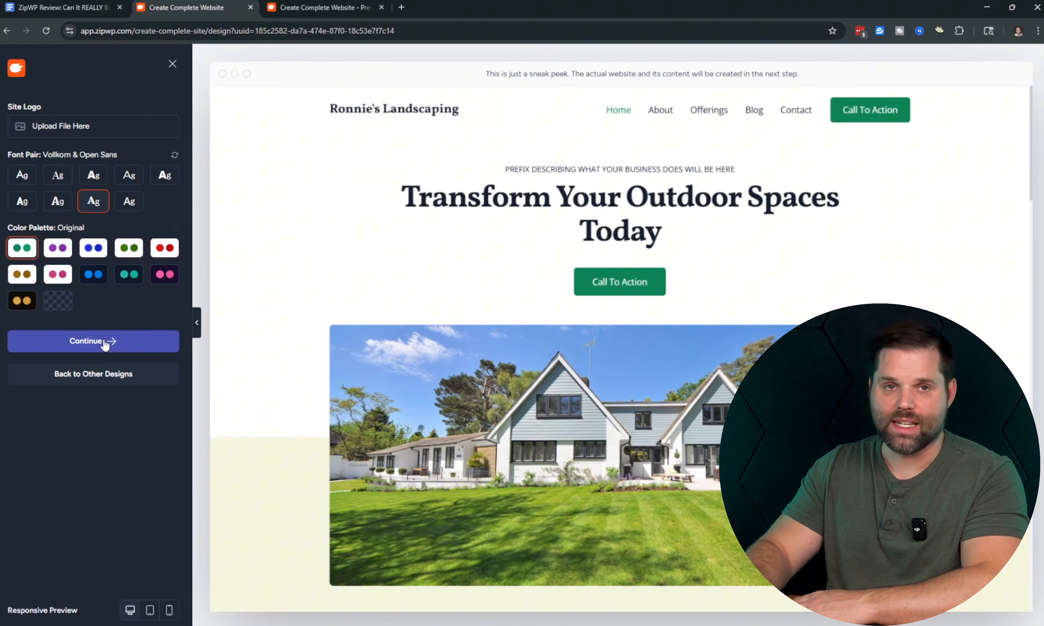
- Preview the design at tablet and mobile sizes, examine the mobile layout down to the solutions section, and return to the desktop preview
left_click(150, 612)
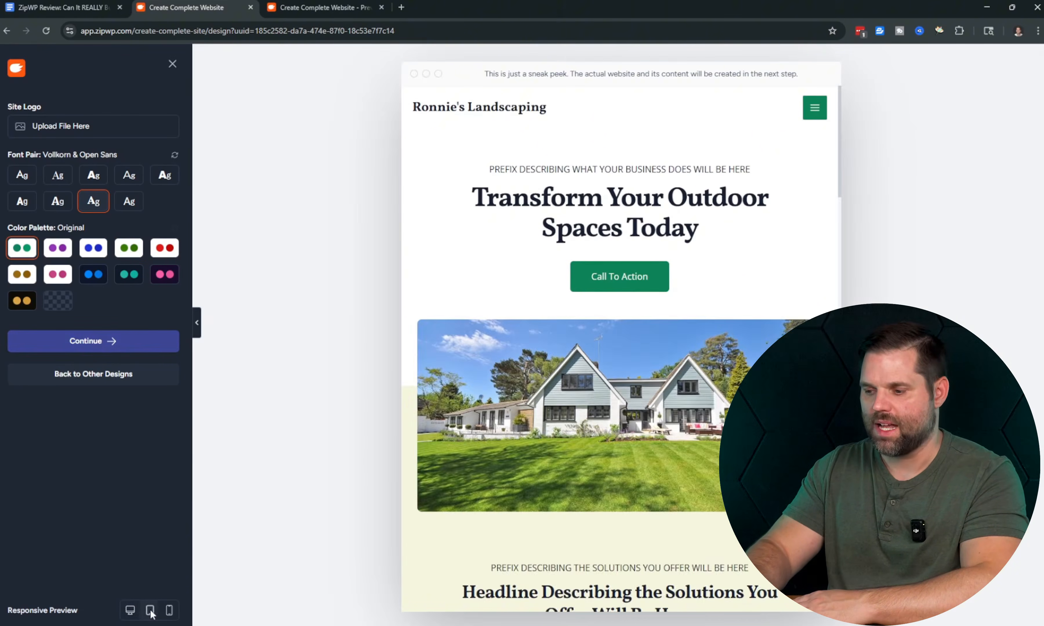
left_click(169, 611)
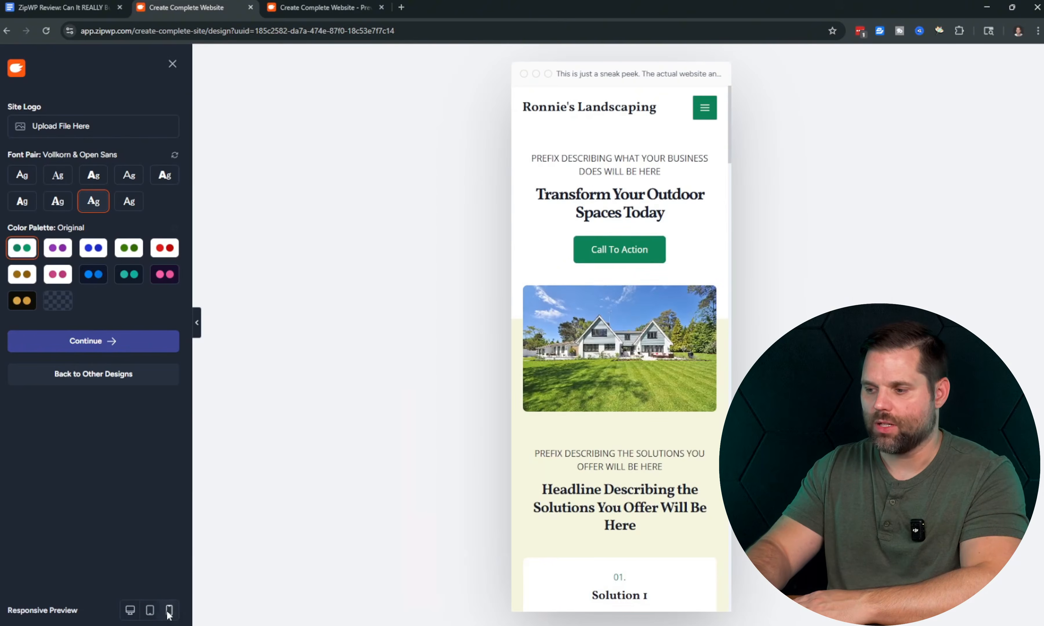
scroll(631, 420, "down", 12)
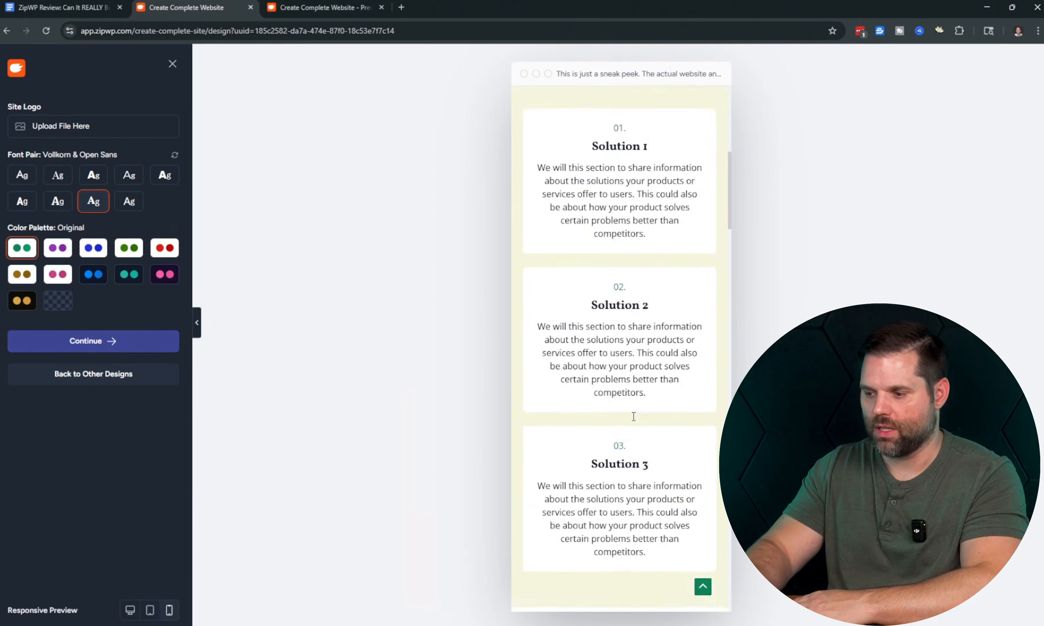
scroll(538, 437, "up", 12)
left_click(130, 612)
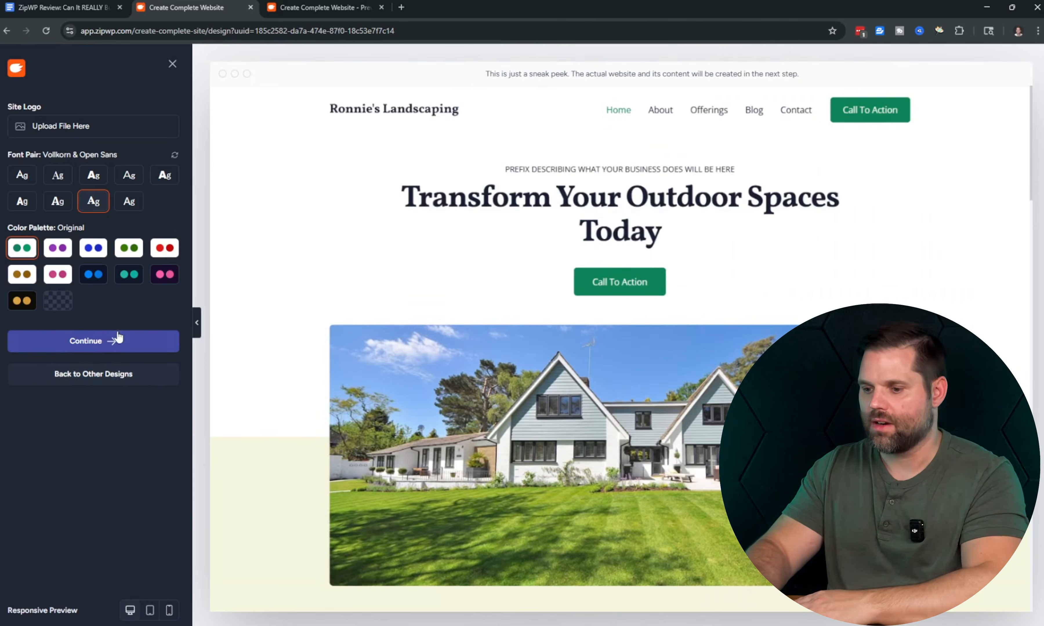
- Accept the customized design and the preselected site features, and build the website while timing the build with the stopwatch
left_click(108, 346)
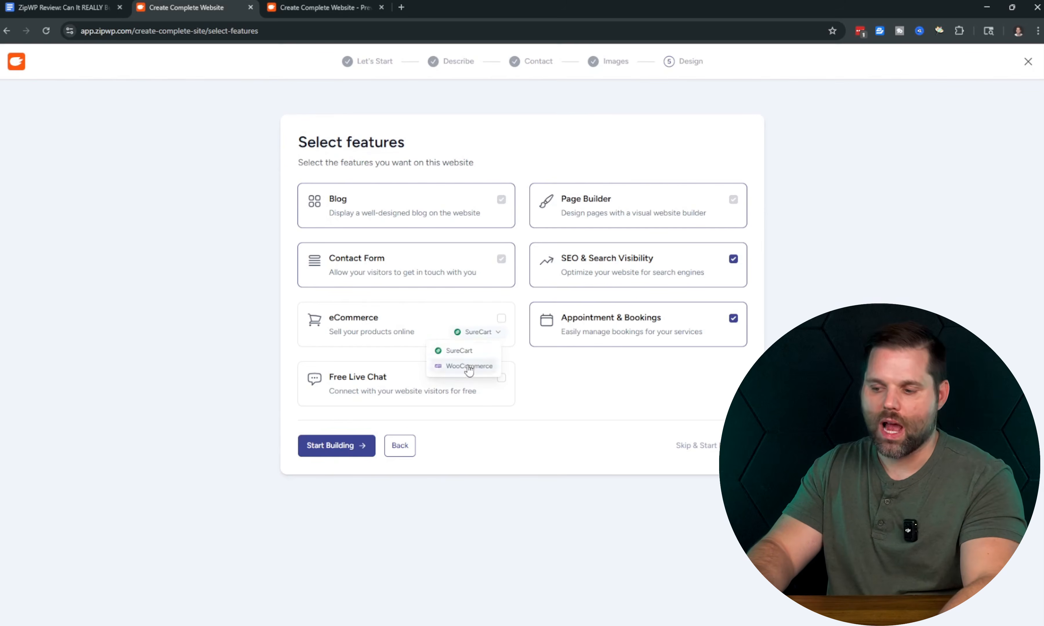
left_click(483, 335)
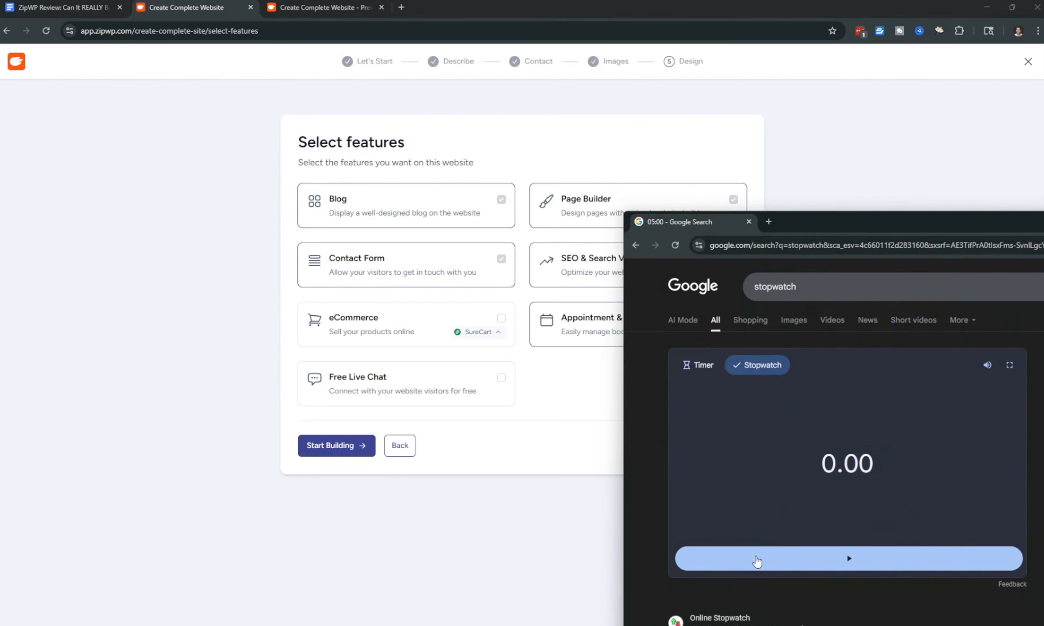
left_click(758, 561)
left_click(337, 448)
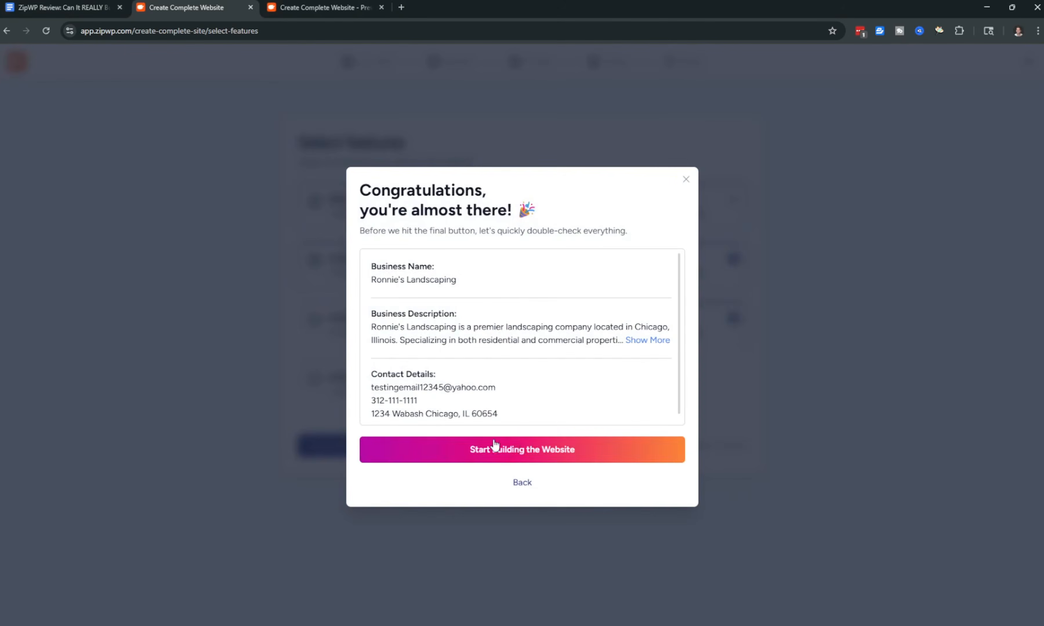
left_click(521, 446)
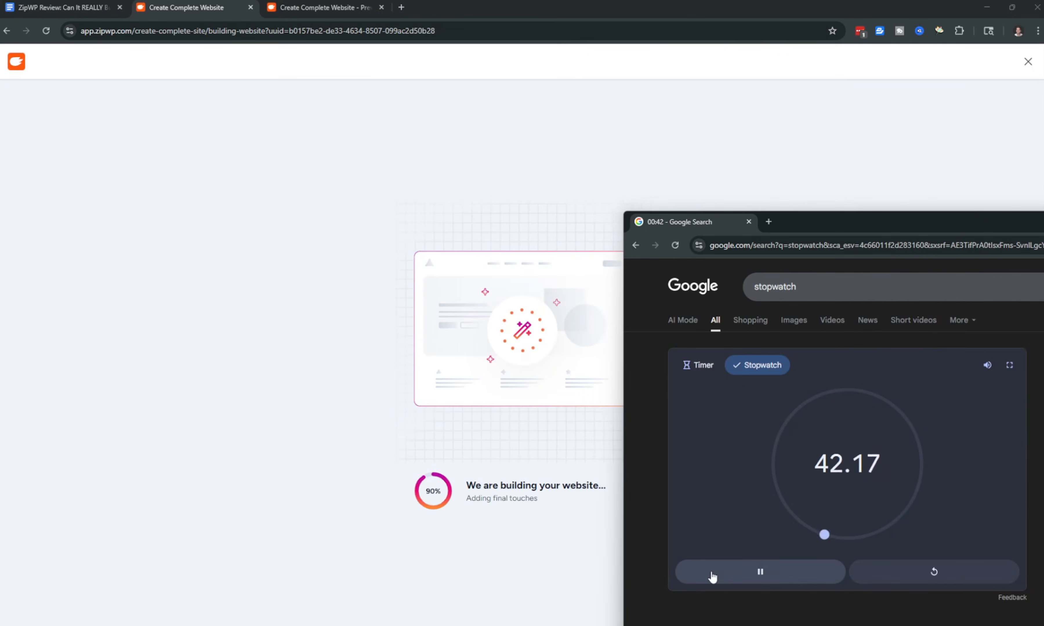
left_click(713, 577)
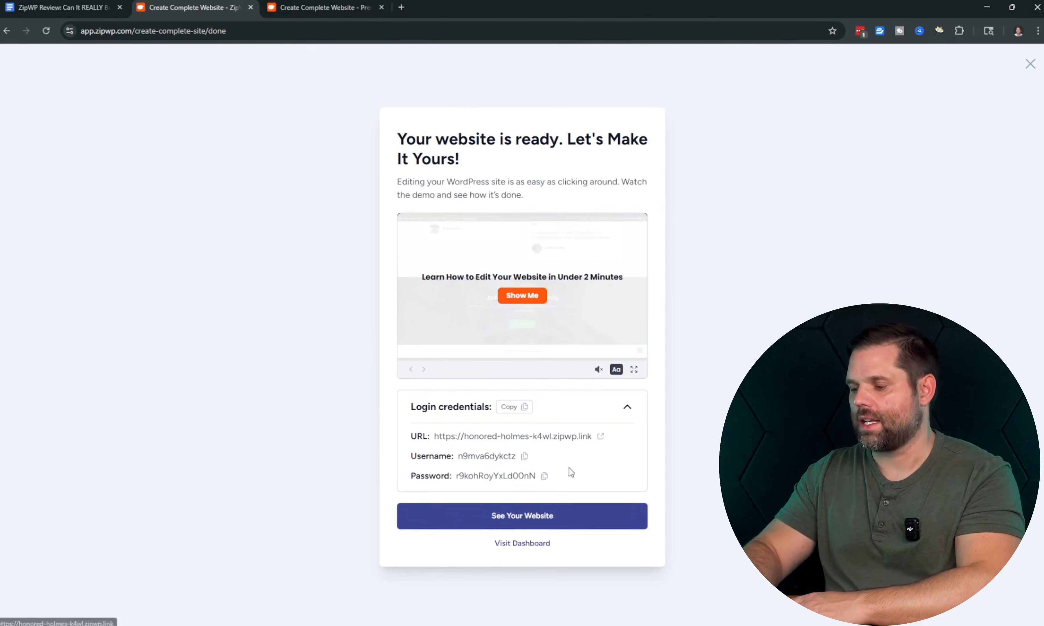
- Open the generated website and examine its homepage sections, including the customer testimonials and unique value propositions
left_click(527, 517)
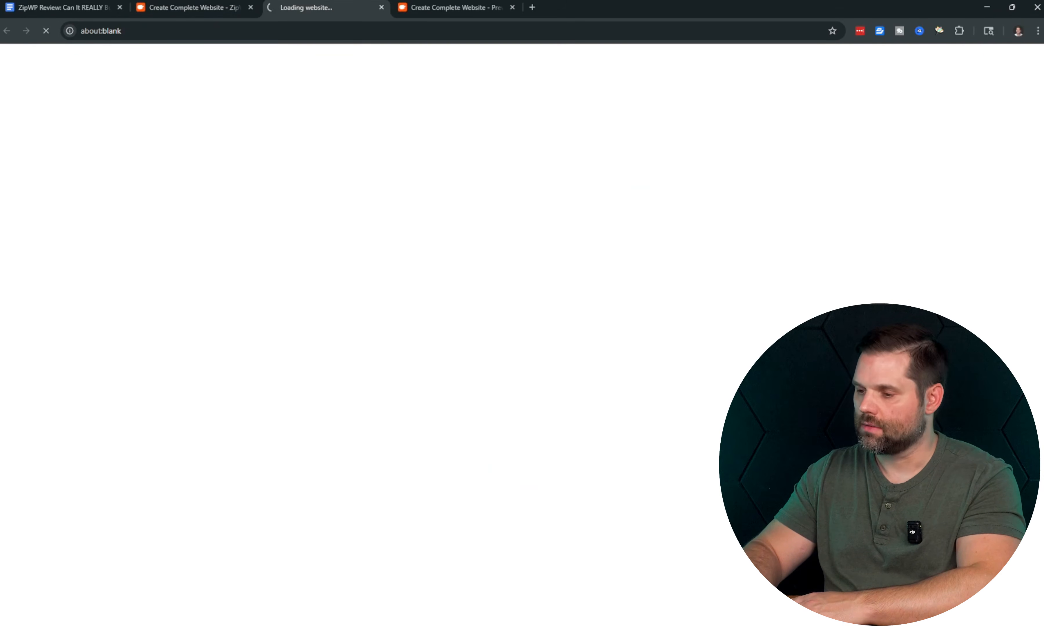
scroll(885, 238, "down", 20)
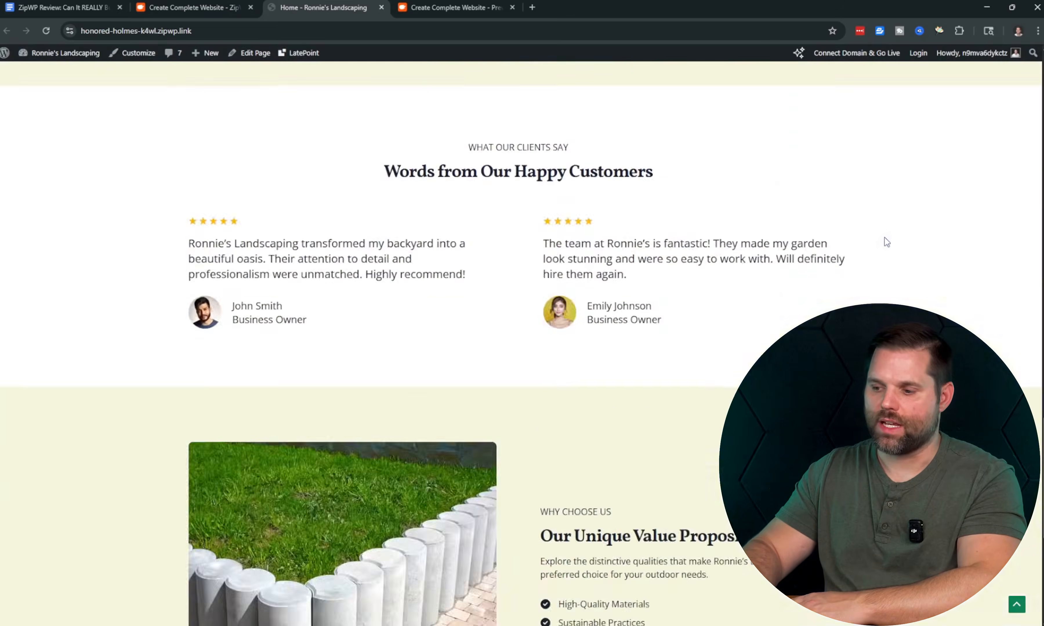
scroll(885, 236, "down", 5)
scroll(884, 236, "up", 20)
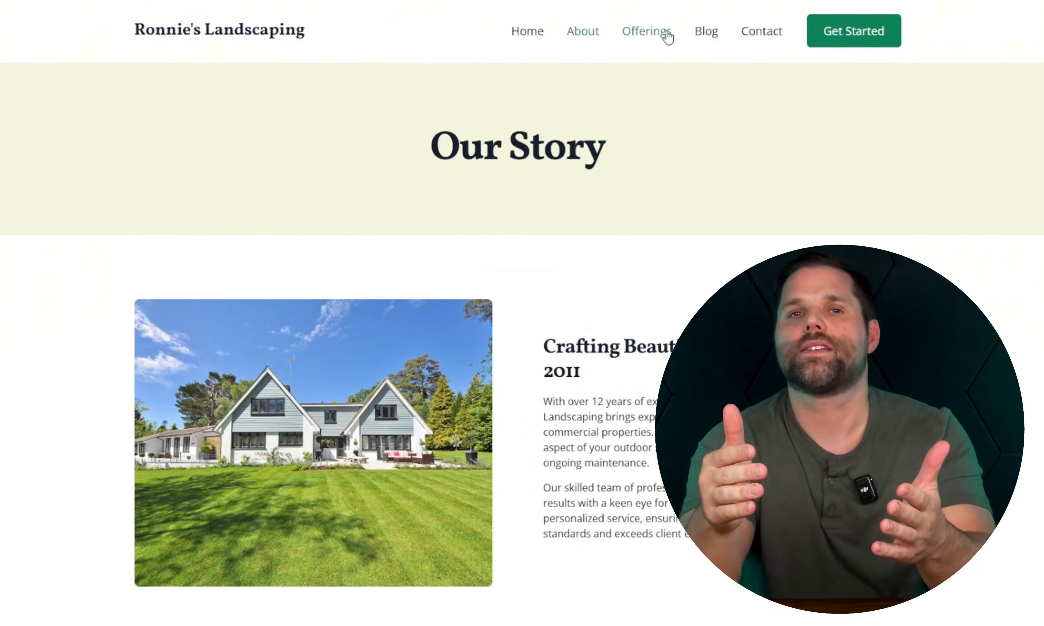
- Examine the generated site's Offerings, Blog and About pages, including the company story and value propositions
left_click(668, 36)
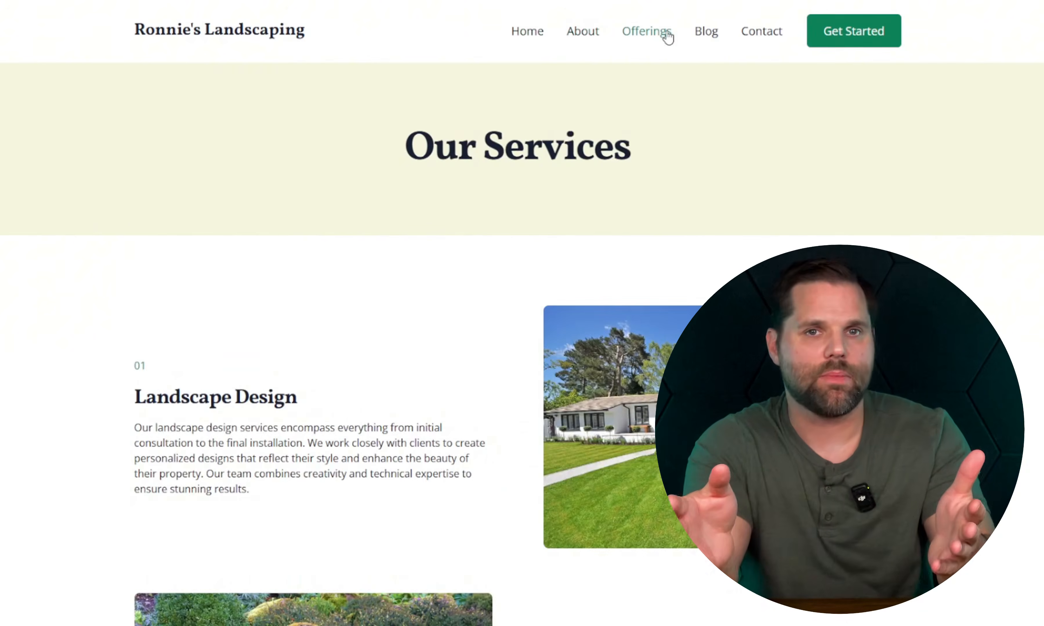
left_click(715, 38)
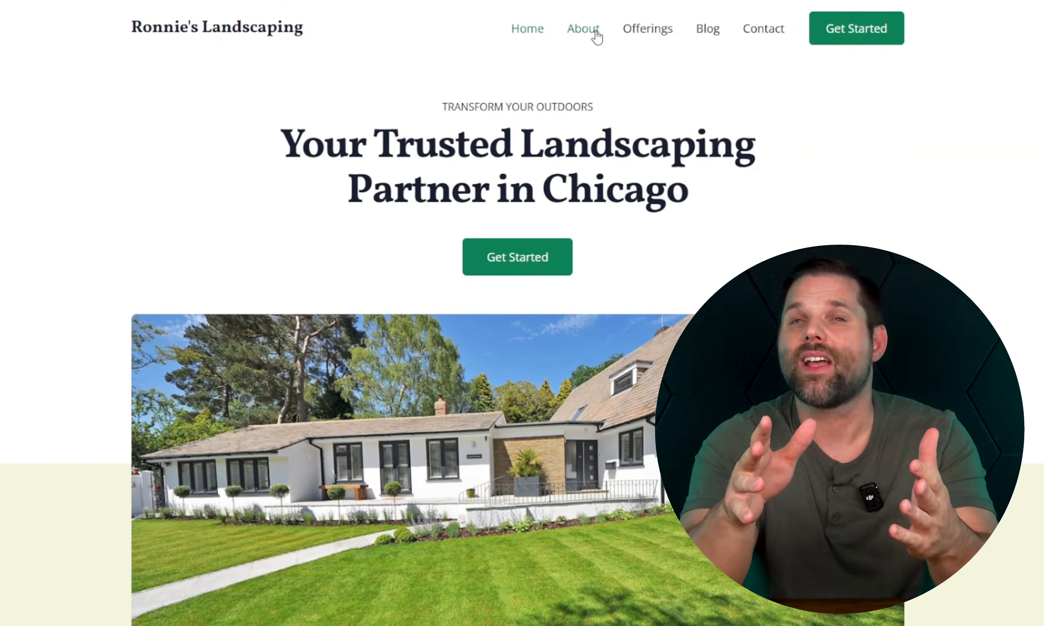
scroll(668, 208, "down", 10)
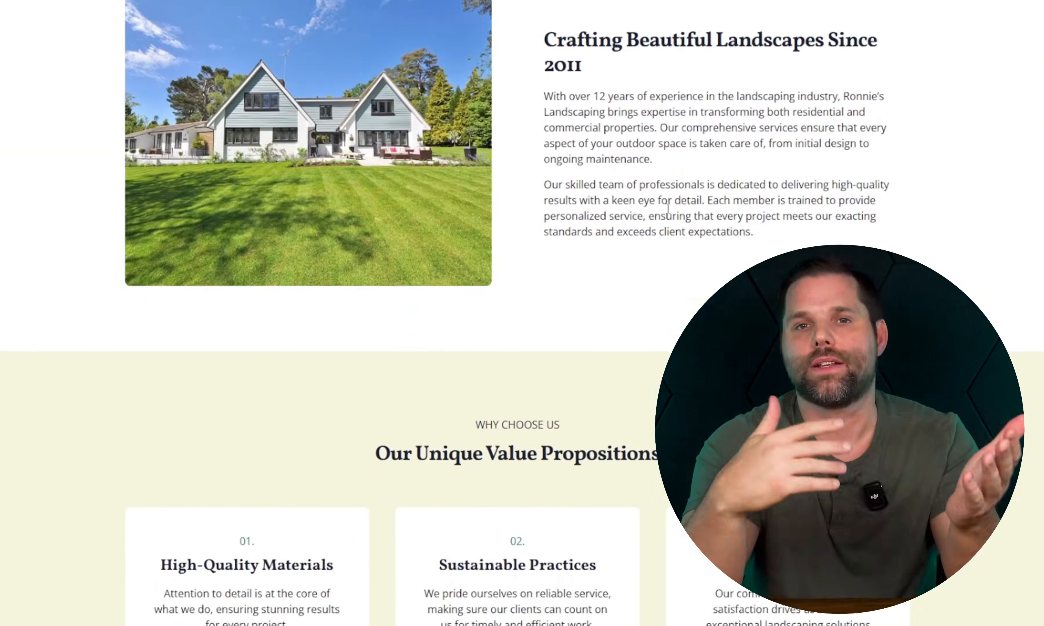
scroll(668, 208, "down", 3)
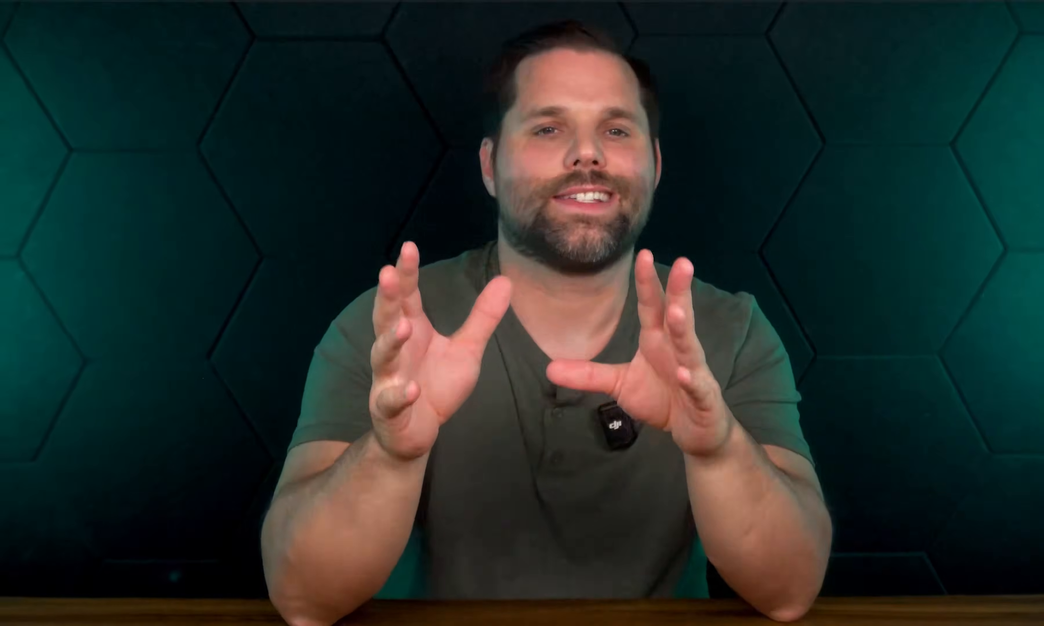